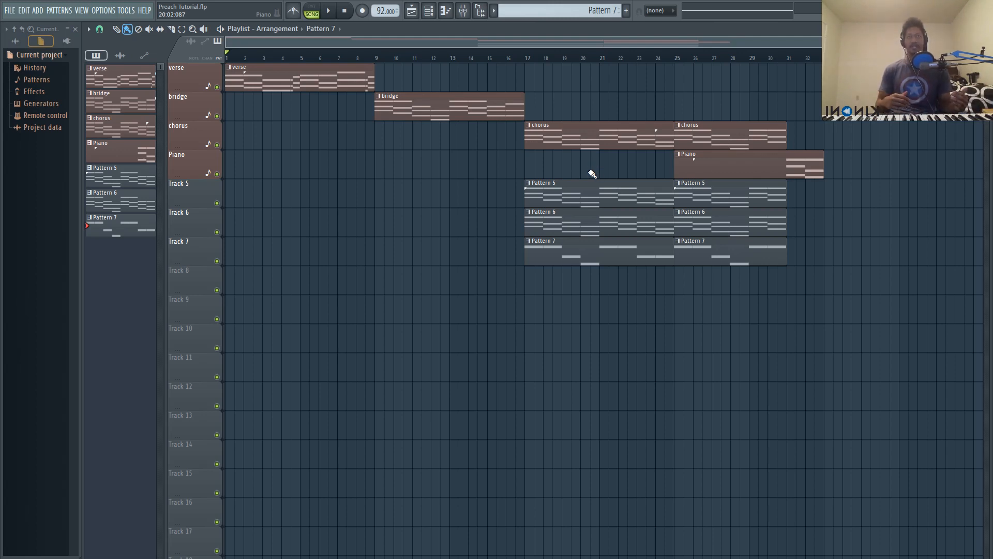
Play the song and open the verse clip in the piano roll, showing all eight bars from bar 1
{"action": "key", "text": "space"}
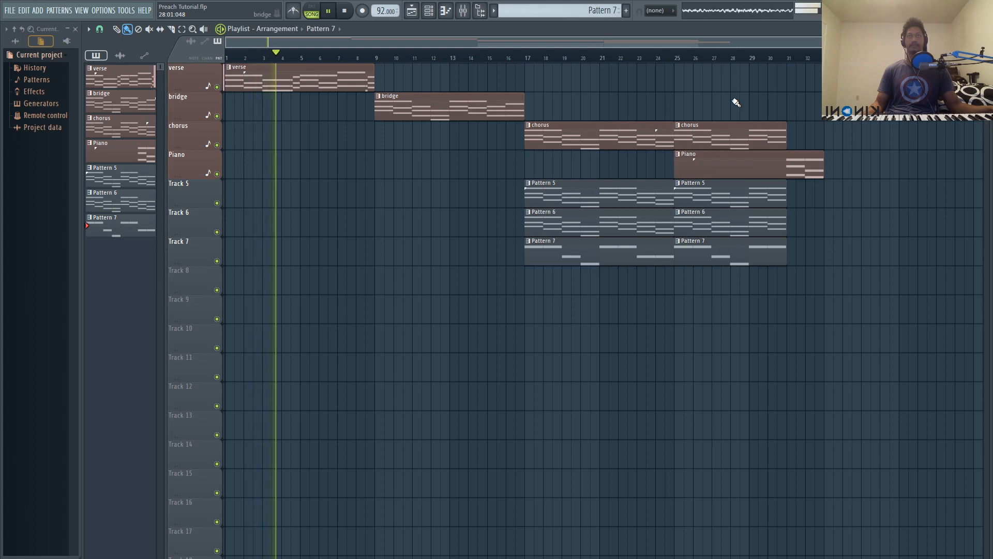
{"action": "left_click", "coordinate": [331, 85]}
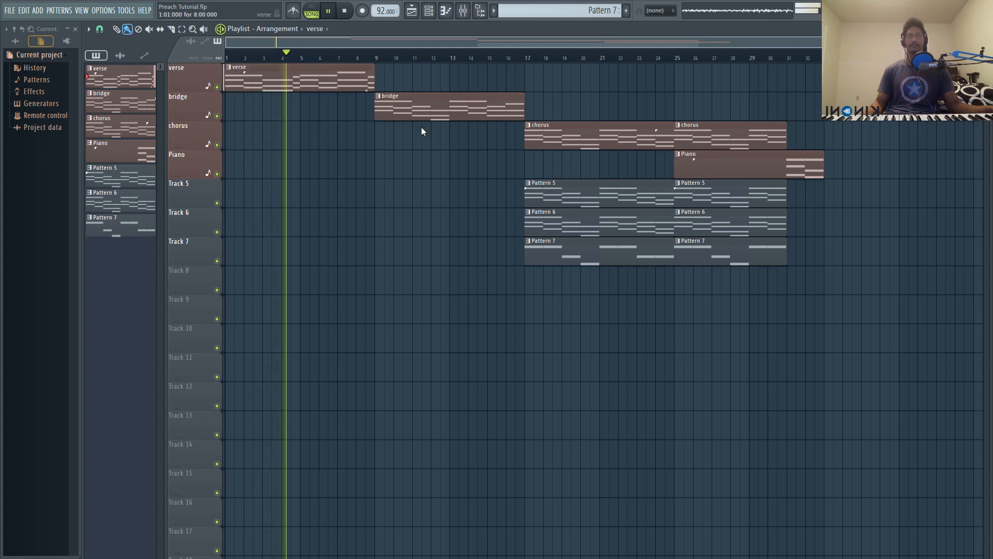
{"action": "key", "text": "F7"}
{"action": "scroll", "coordinate": [614, 220], "scroll_direction": "right", "scroll_amount": 4}
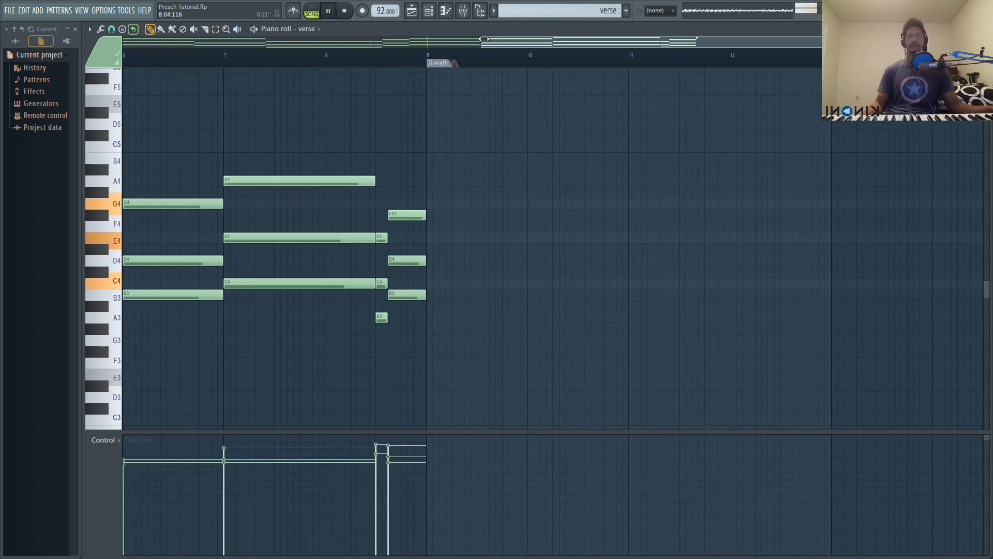
{"action": "left_click_drag", "start_coordinate": [484, 39], "coordinate": [124, 39]}
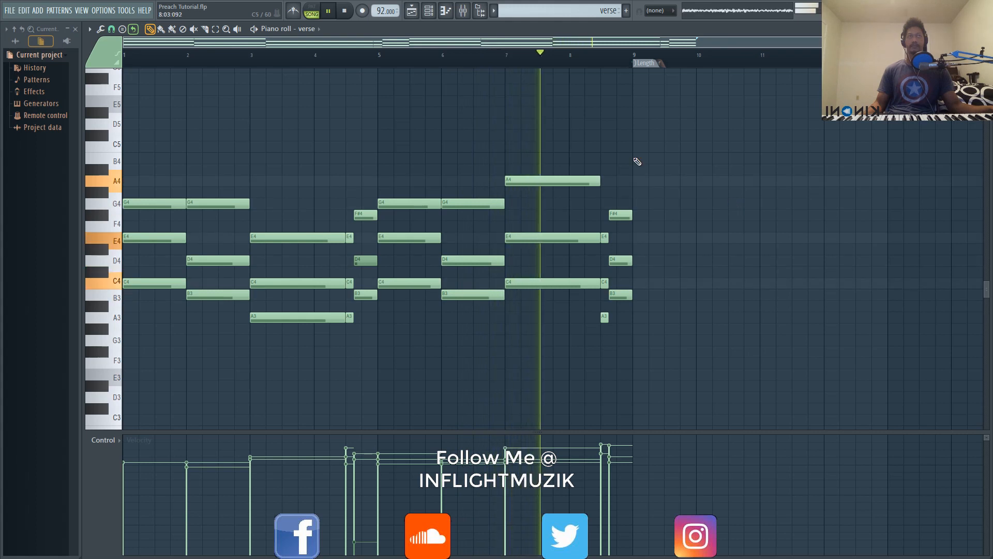
Open the bridge clip from the playlist in the piano roll and show its chords from bar 1 to bar 8
{"action": "left_click", "coordinate": [413, 14]}
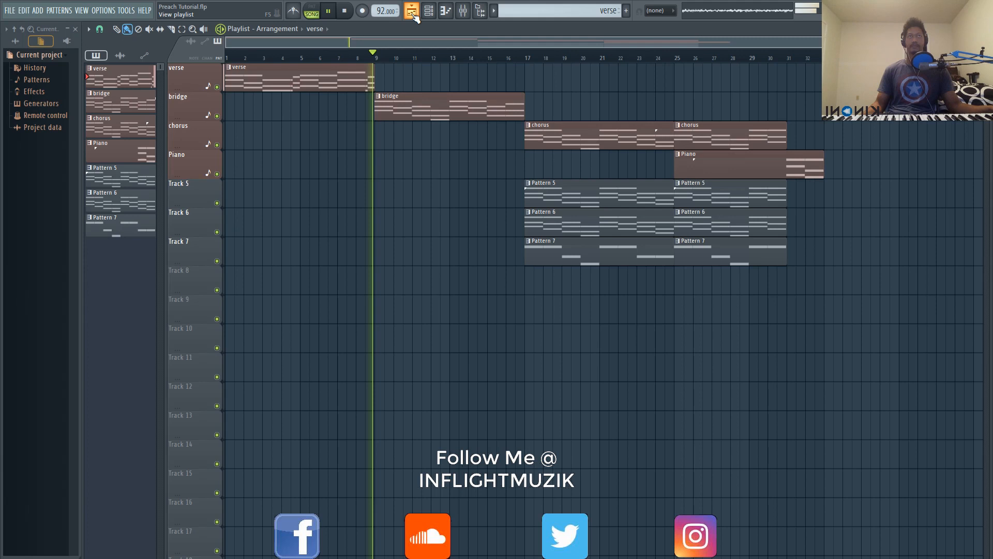
{"action": "double_click", "coordinate": [445, 103]}
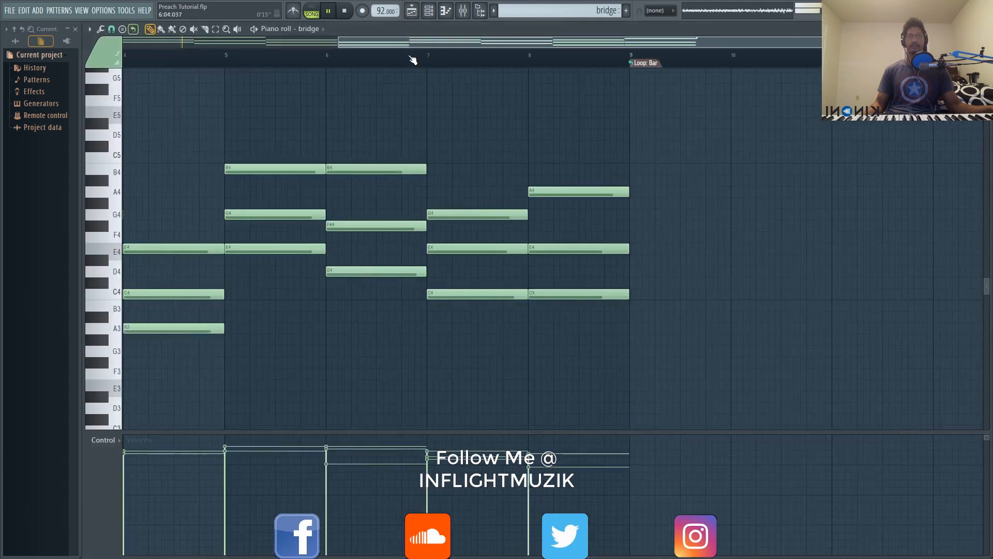
{"action": "left_click_drag", "start_coordinate": [339, 43], "coordinate": [123, 42]}
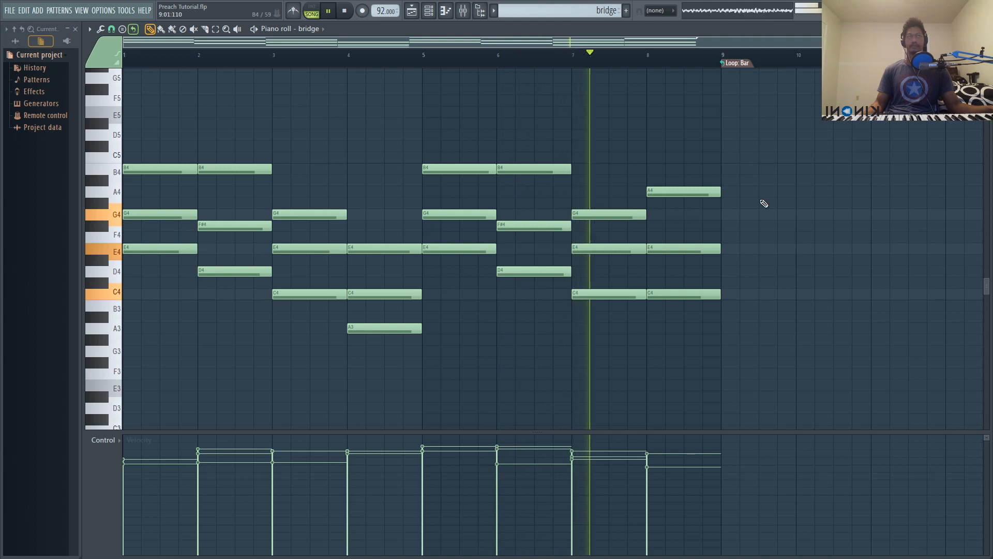
Open the first chorus clip from the playlist in the piano roll and show its full eight-bar chord progression
{"action": "left_click", "coordinate": [412, 11]}
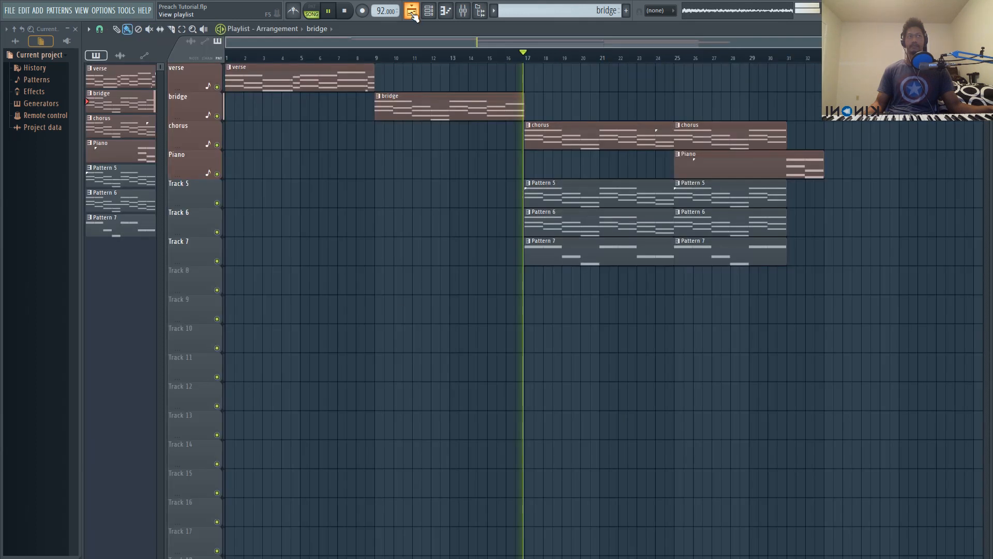
{"action": "double_click", "coordinate": [575, 138]}
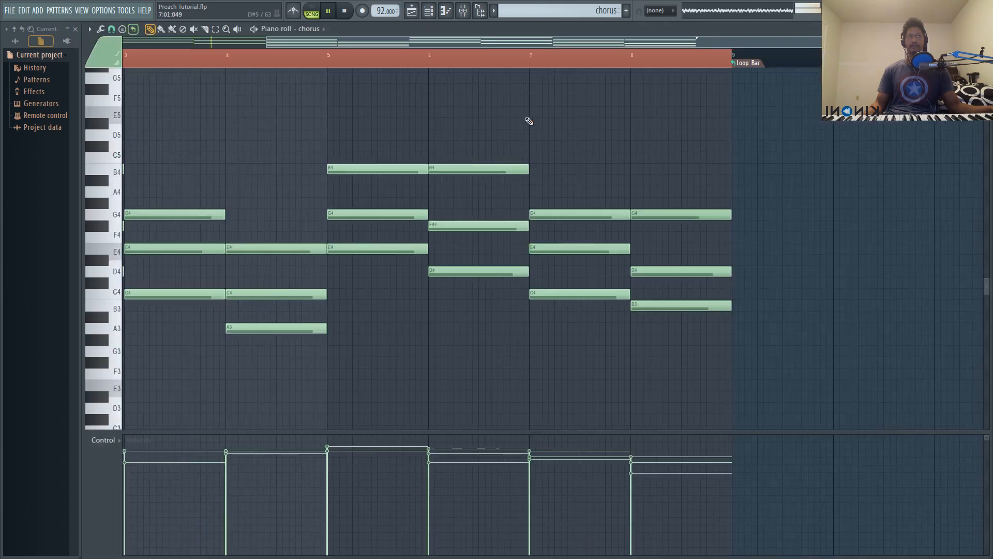
{"action": "left_click_drag", "start_coordinate": [268, 43], "coordinate": [124, 43]}
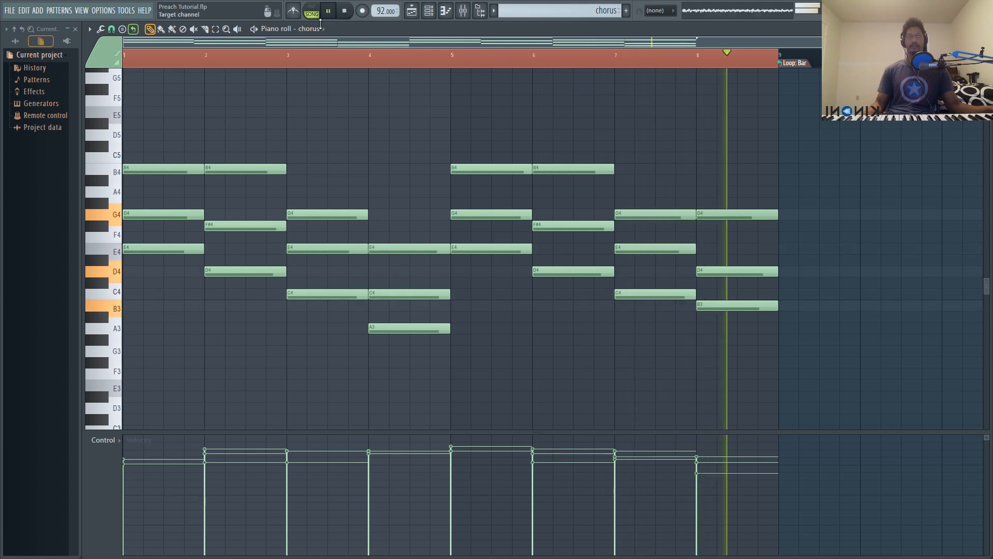
Return to the playlist and open the Piano clip that starts at bar 25
{"action": "left_click", "coordinate": [412, 11]}
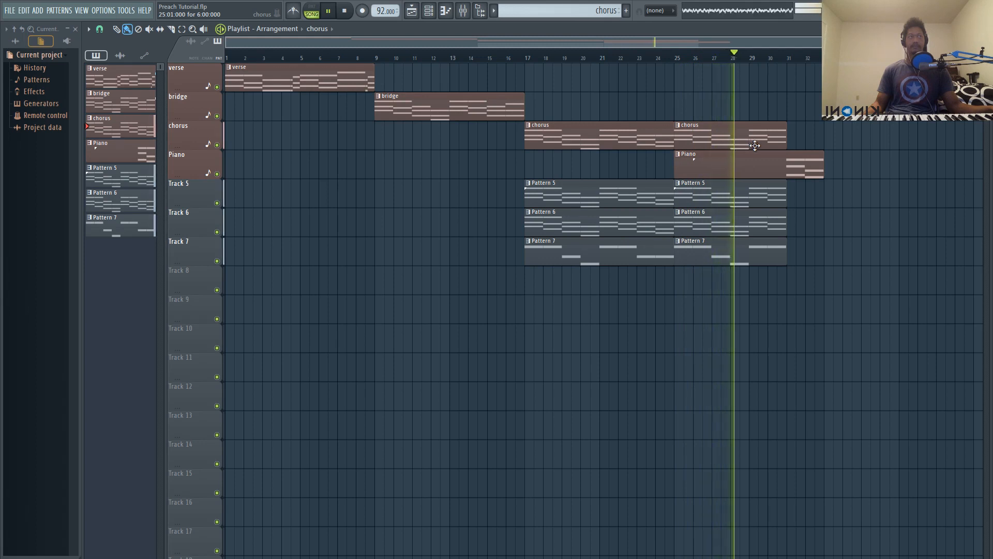
{"action": "left_click", "coordinate": [780, 170]}
{"action": "double_click", "coordinate": [779, 170]}
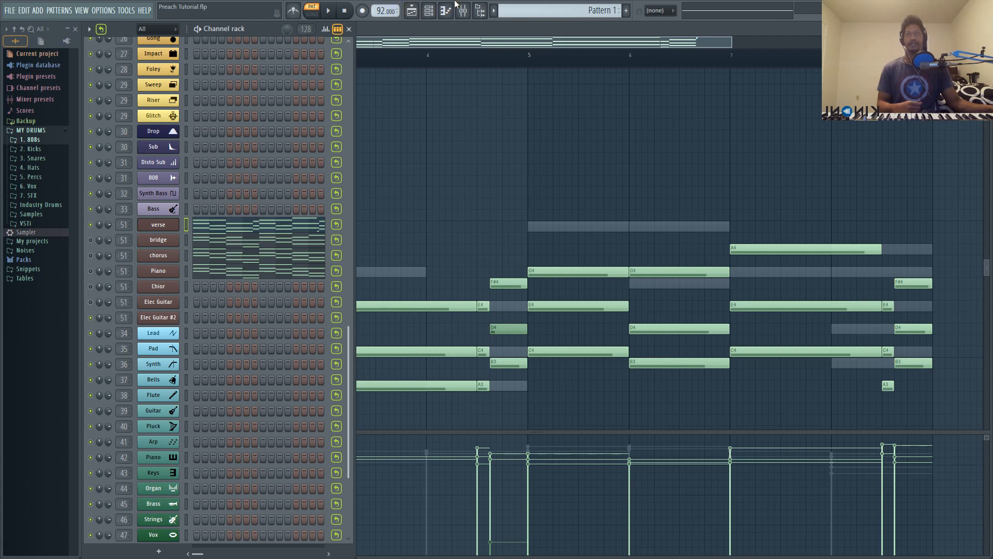
Open the verse channel's Xpand!2 instrument and choose the +25 Wavetable Organ 2 preset from the 15 Organs category
{"action": "left_click_drag", "start_coordinate": [380, 87], "coordinate": [416, 84]}
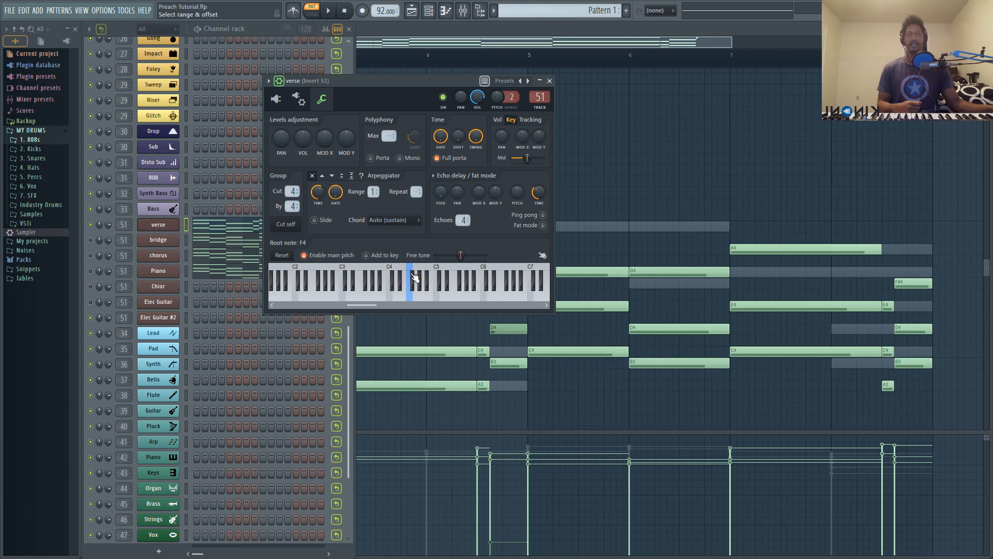
{"action": "left_click", "coordinate": [168, 227]}
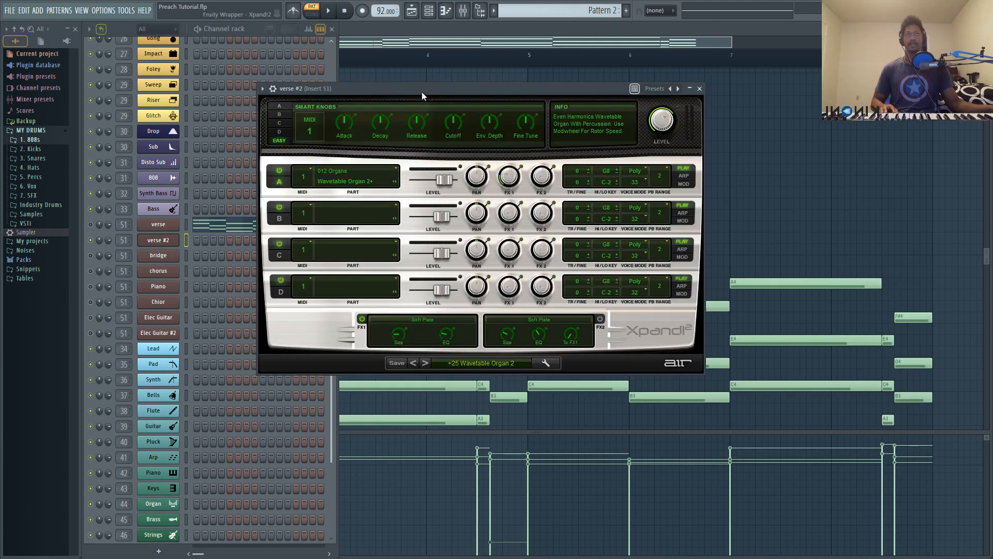
{"action": "mouse_move", "coordinate": [421, 92]}
{"action": "left_mouse_down"}
{"action": "mouse_move", "coordinate": [424, 119]}
{"action": "mouse_move", "coordinate": [424, 96]}
{"action": "left_mouse_up"}
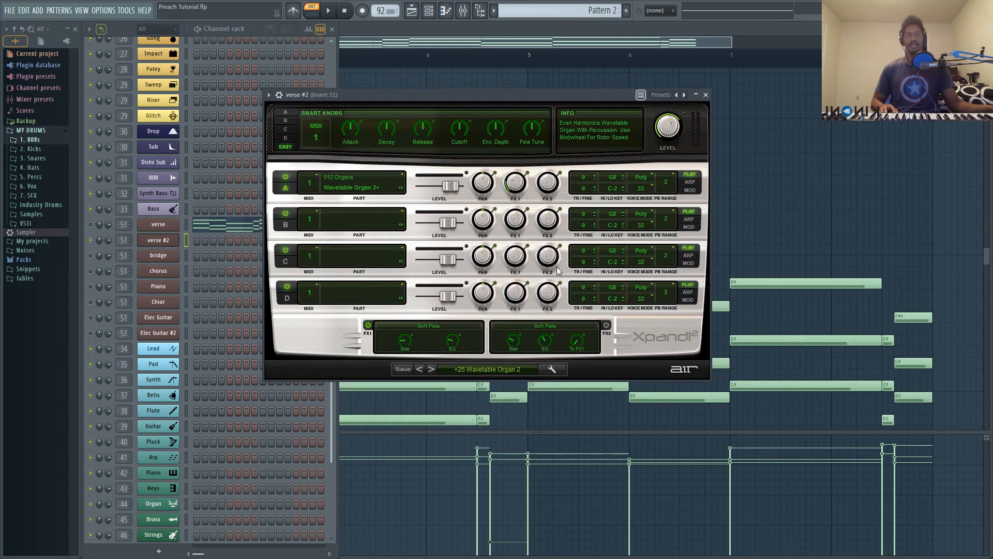
{"action": "left_click", "coordinate": [478, 369]}
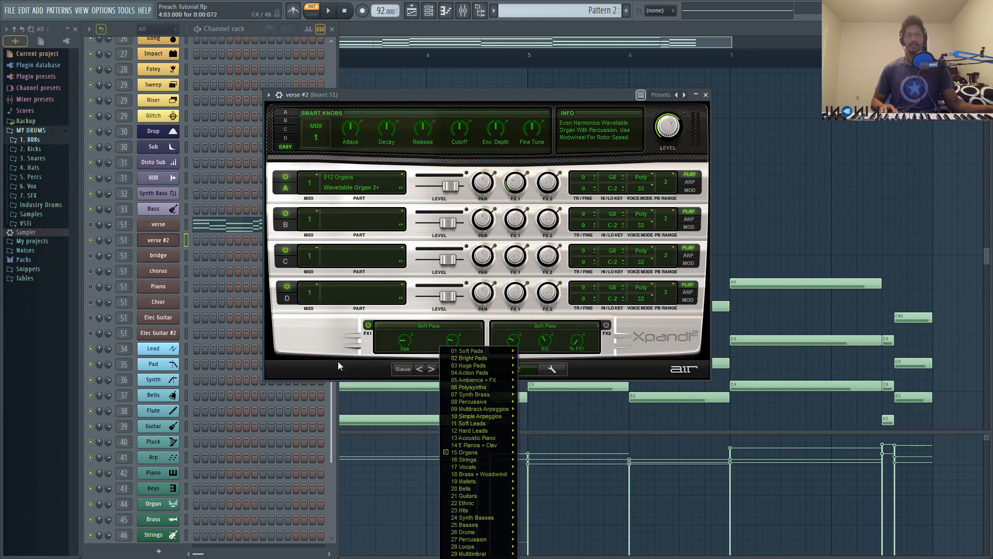
{"action": "mouse_move", "coordinate": [489, 452]}
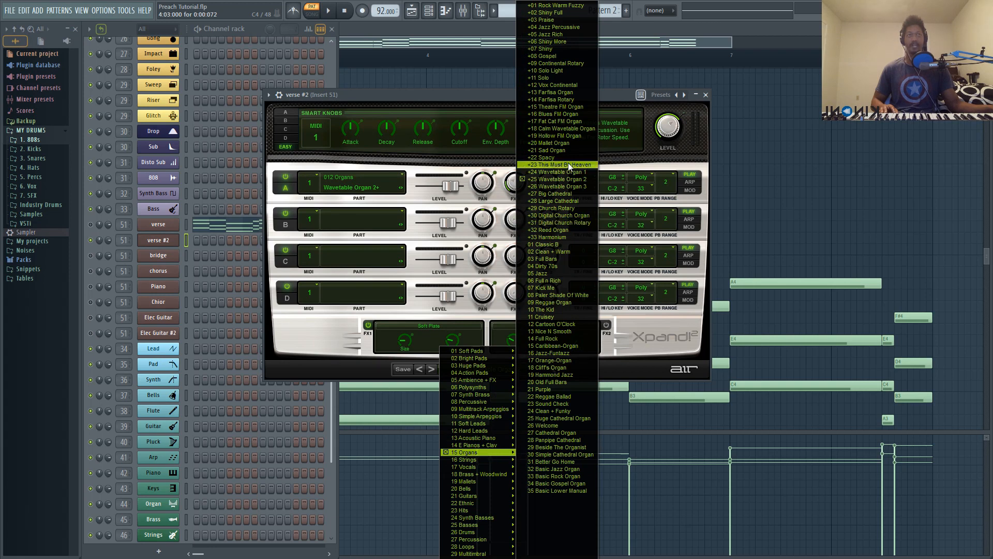
{"action": "left_click", "coordinate": [568, 179]}
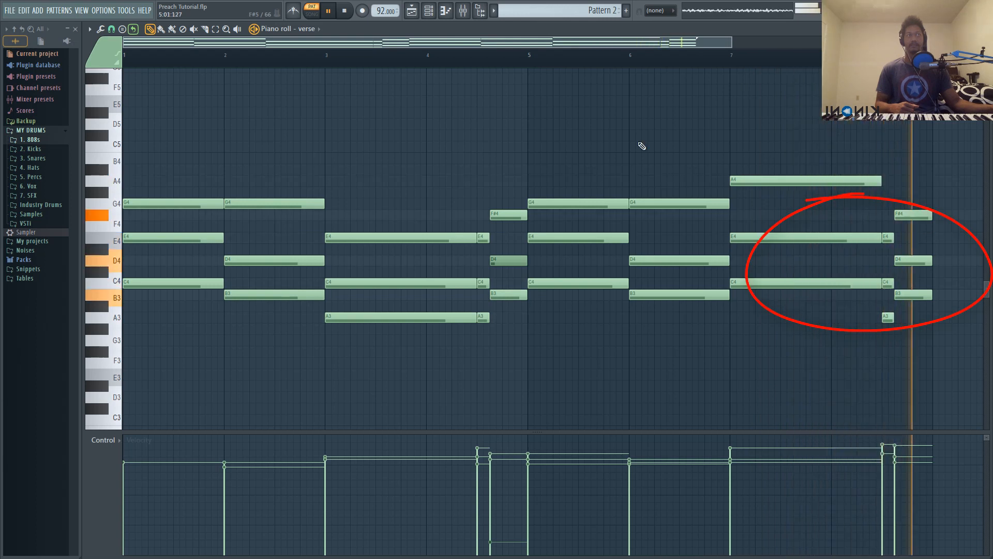
Stop playback and mark out the verse chord notes in bars 3 and 4 of the piano roll
{"action": "left_click", "coordinate": [345, 11]}
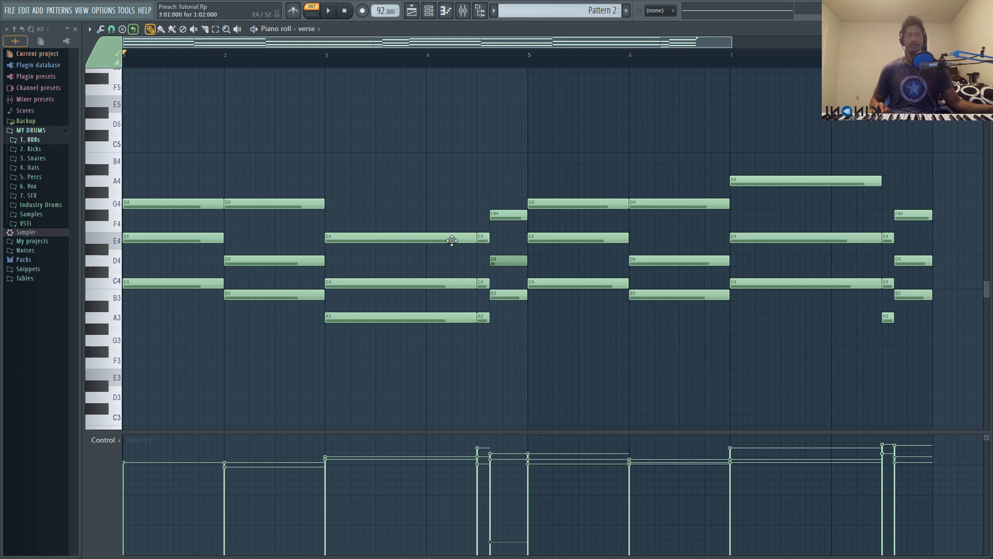
{"action": "left_click_drag", "start_coordinate": [410, 211], "coordinate": [472, 357]}
{"action": "left_click_drag", "start_coordinate": [443, 211], "coordinate": [481, 334]}
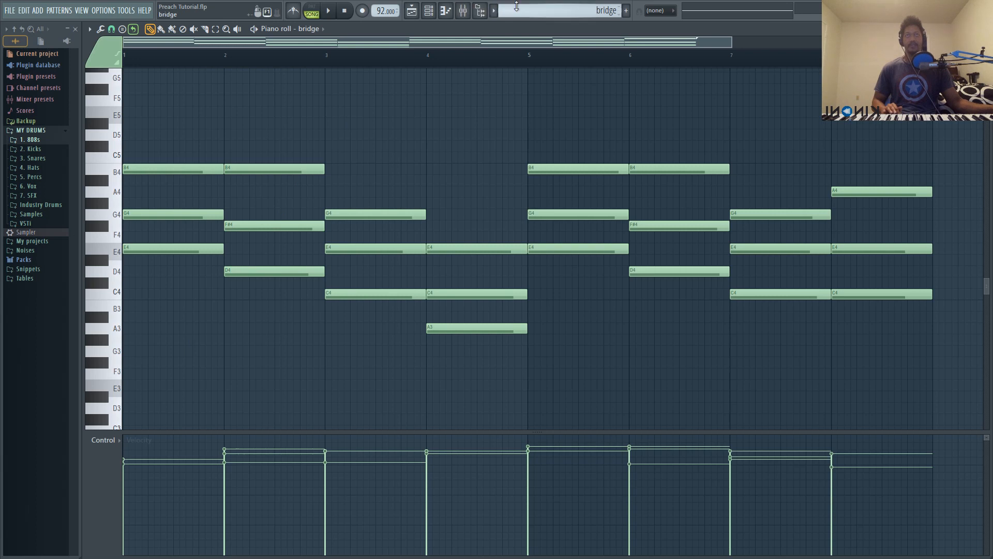
Compare the bridge pattern with the verse pattern in the piano roll, selecting the bridge's lower chord notes beneath the B4 and A4 melody
{"action": "scroll", "coordinate": [510, 10], "scroll_direction": "down", "scroll_amount": 1}
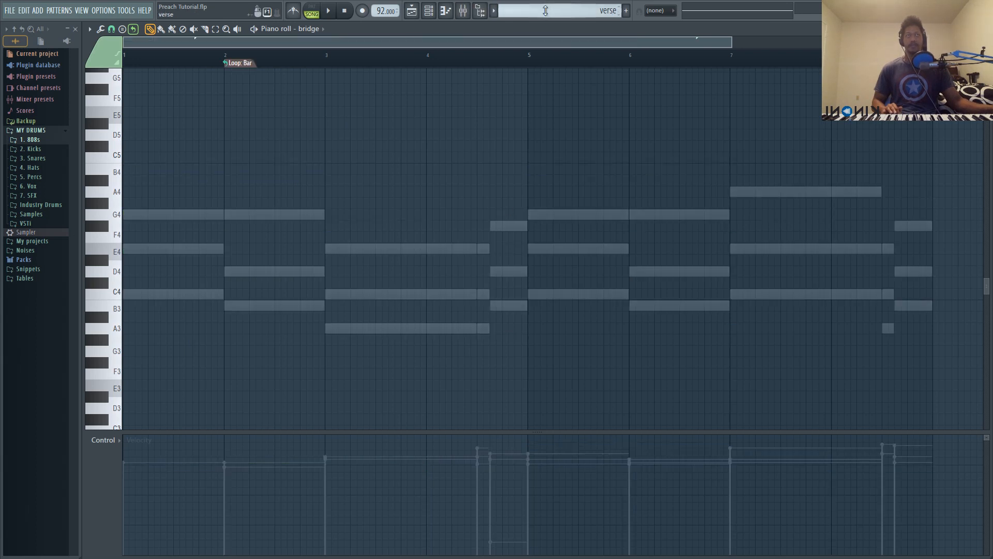
{"action": "scroll", "coordinate": [546, 10], "scroll_direction": "up", "scroll_amount": 1}
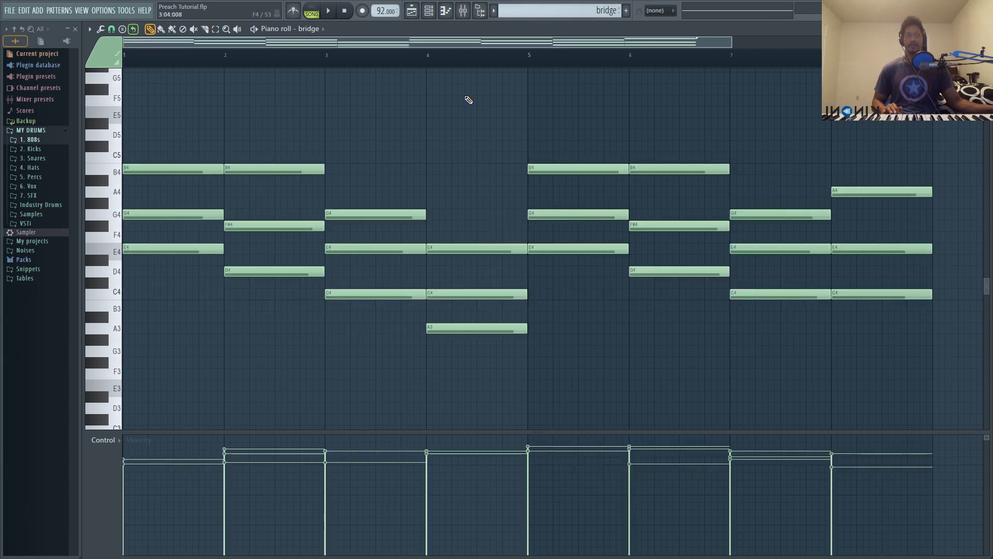
{"action": "left_click_drag", "start_coordinate": [151, 198], "coordinate": [885, 331]}
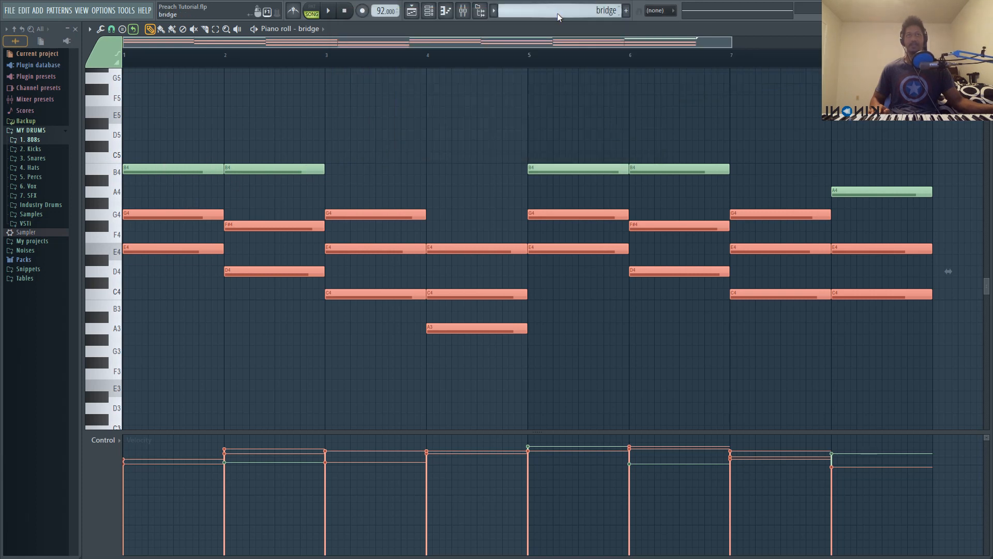
{"action": "scroll", "coordinate": [557, 13], "scroll_direction": "down", "scroll_amount": 3}
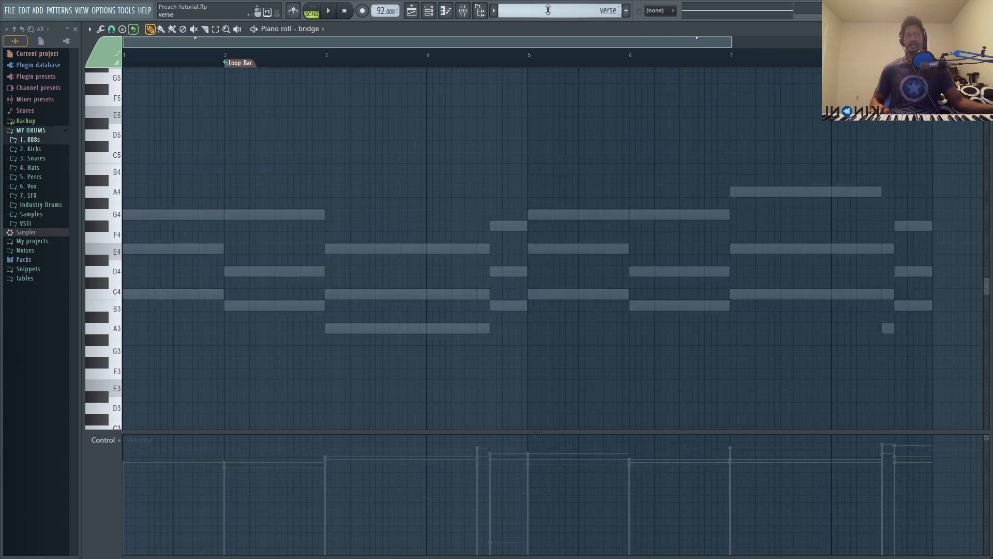
{"action": "scroll", "coordinate": [548, 10], "scroll_direction": "up", "scroll_amount": 3}
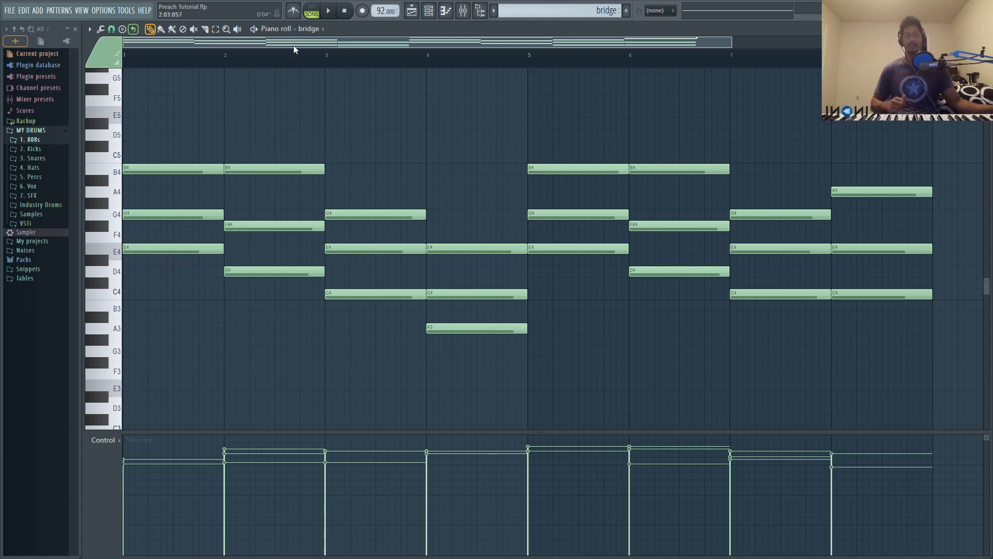
Play through the bridge pattern, stop it, and select its A3 note in bar 4 and A4 note in bar 8
{"action": "left_click", "coordinate": [335, 15]}
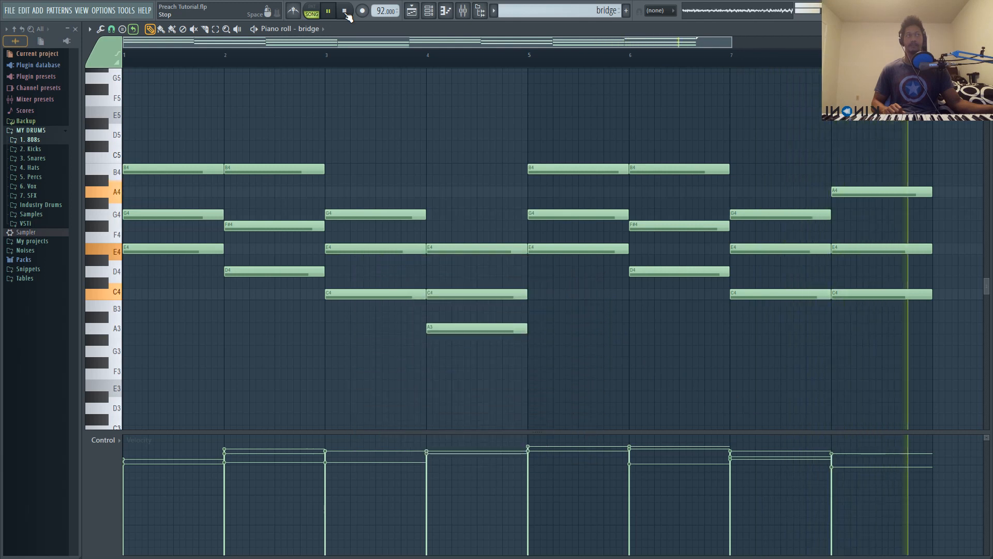
{"action": "left_click", "coordinate": [345, 12]}
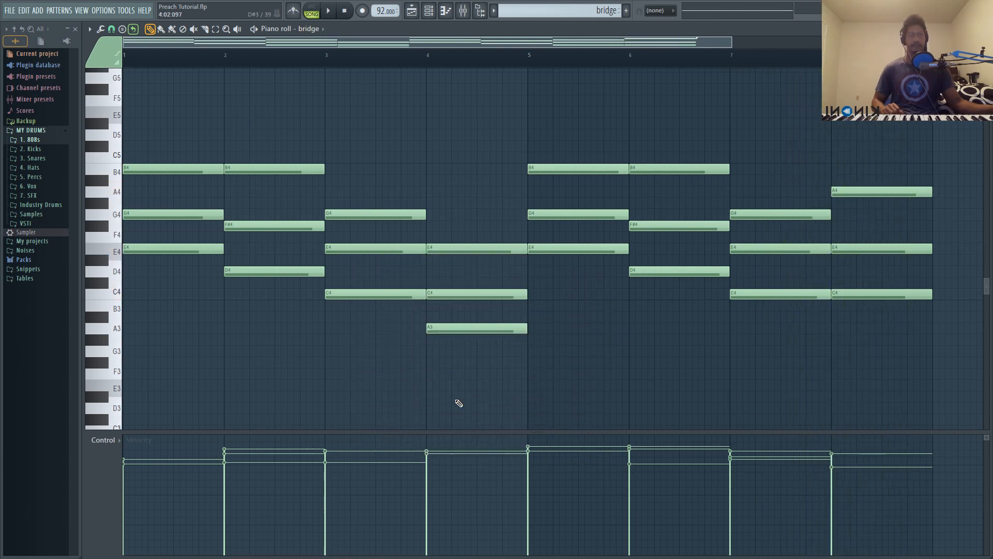
{"action": "left_click_drag", "start_coordinate": [521, 335], "coordinate": [386, 342]}
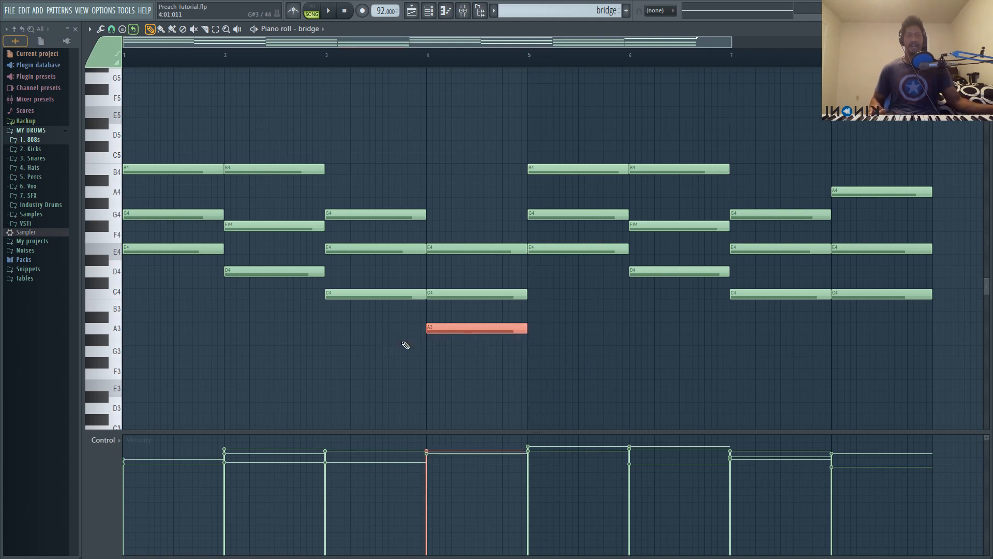
{"action": "left_click_drag", "start_coordinate": [942, 153], "coordinate": [874, 220]}
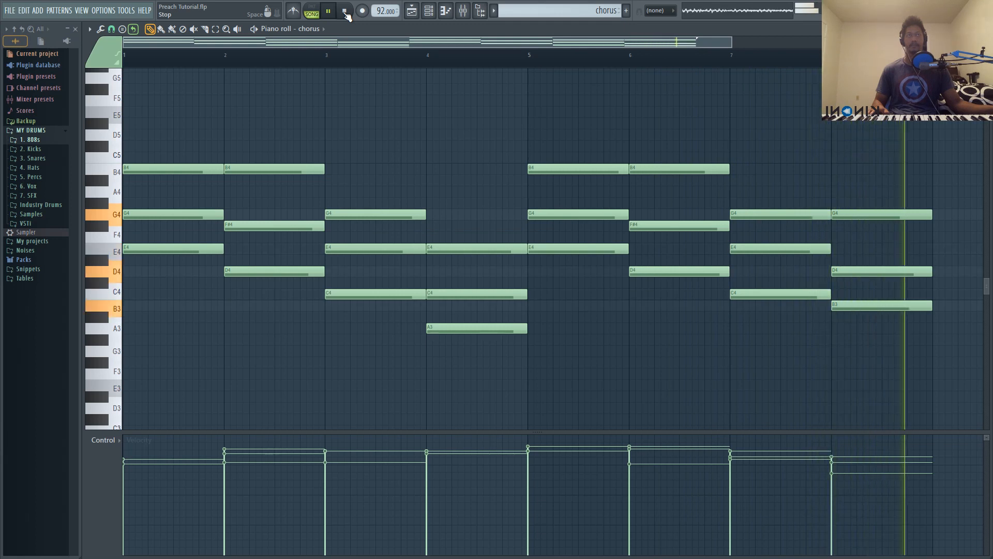
Stop the chorus playback and examine its final G4, D4 and B3 chord in bar 8, then the whole progression
{"action": "left_click_drag", "start_coordinate": [962, 152], "coordinate": [846, 409]}
{"action": "key", "text": "space"}
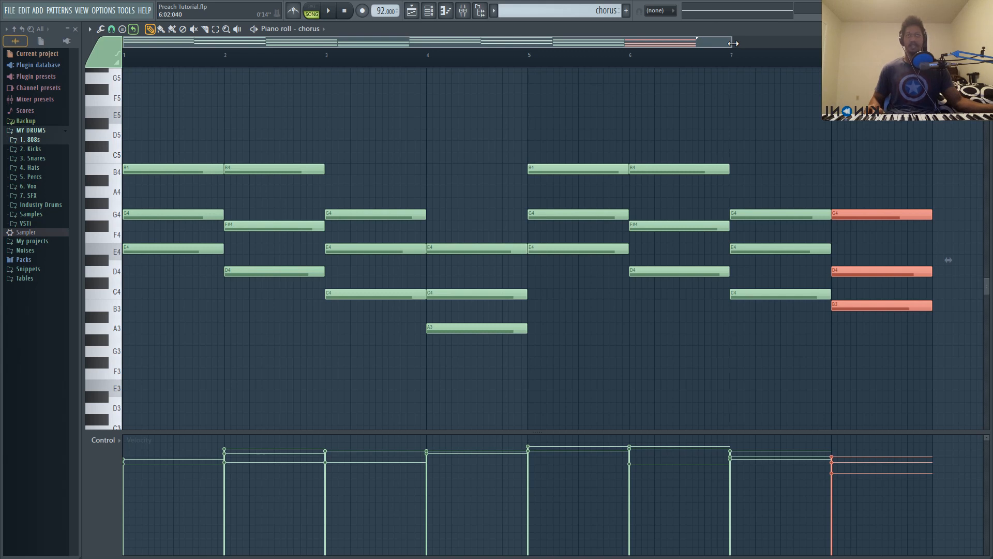
{"action": "left_click_drag", "start_coordinate": [733, 43], "coordinate": [711, 43]}
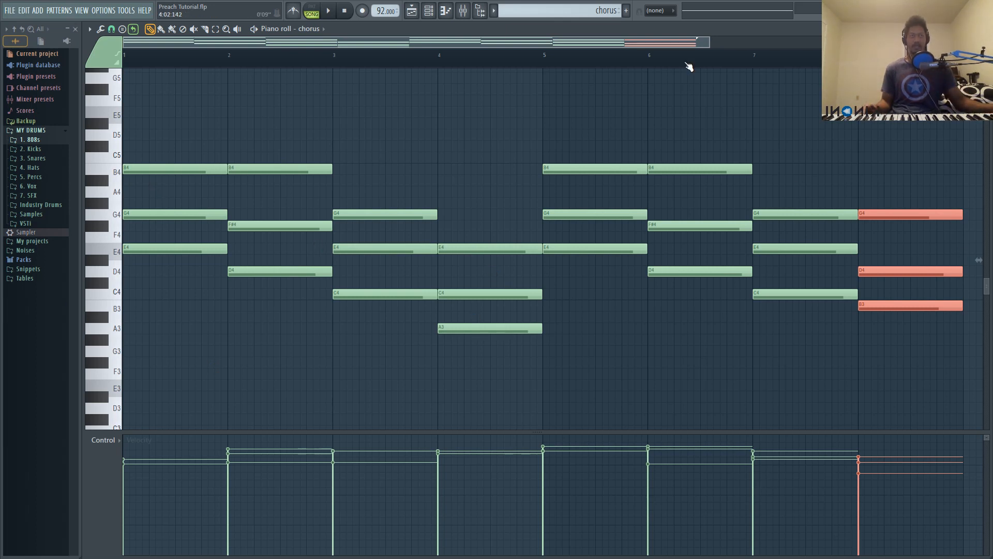
{"action": "key", "text": "ctrl+d"}
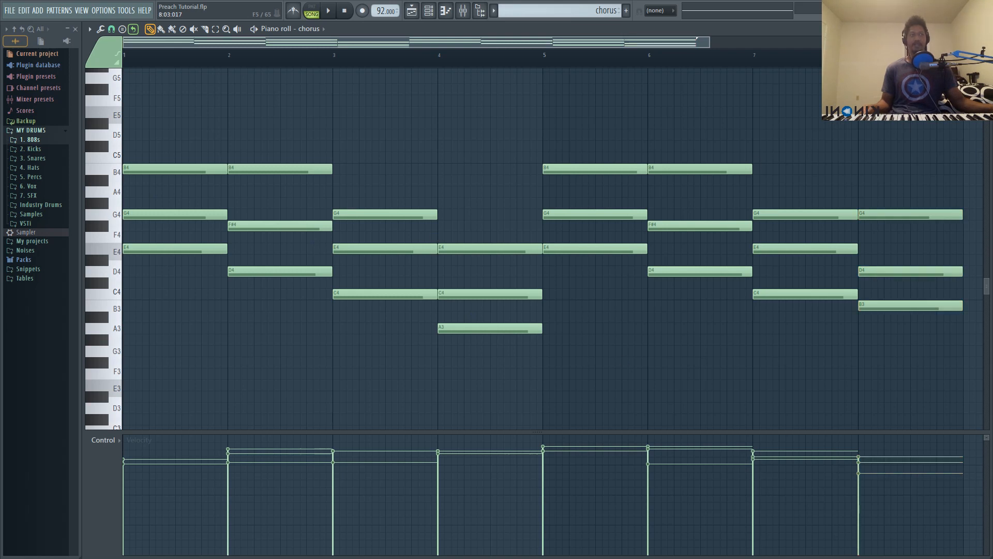
{"action": "left_click_drag", "start_coordinate": [915, 107], "coordinate": [129, 334]}
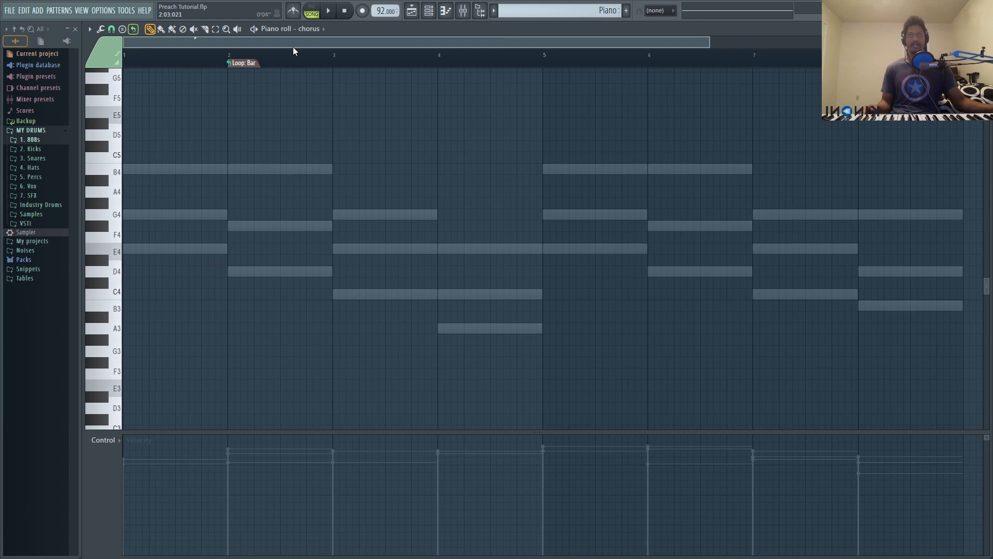
Show the Piano channel's notes in the piano roll and select the chords in bars 1 to 6
{"action": "right_click", "coordinate": [254, 63]}
{"action": "left_click", "coordinate": [280, 150]}
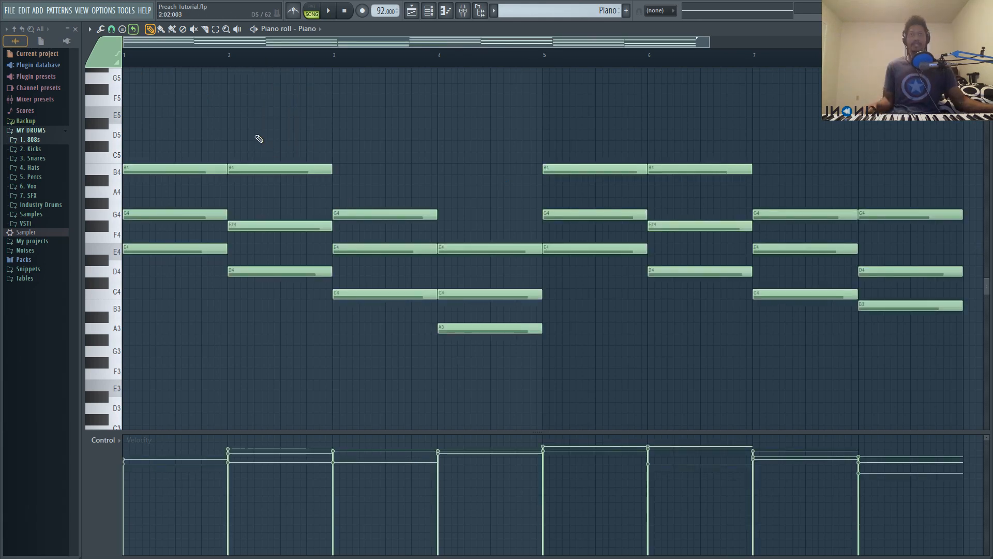
{"action": "left_click_drag", "start_coordinate": [182, 118], "coordinate": [689, 351]}
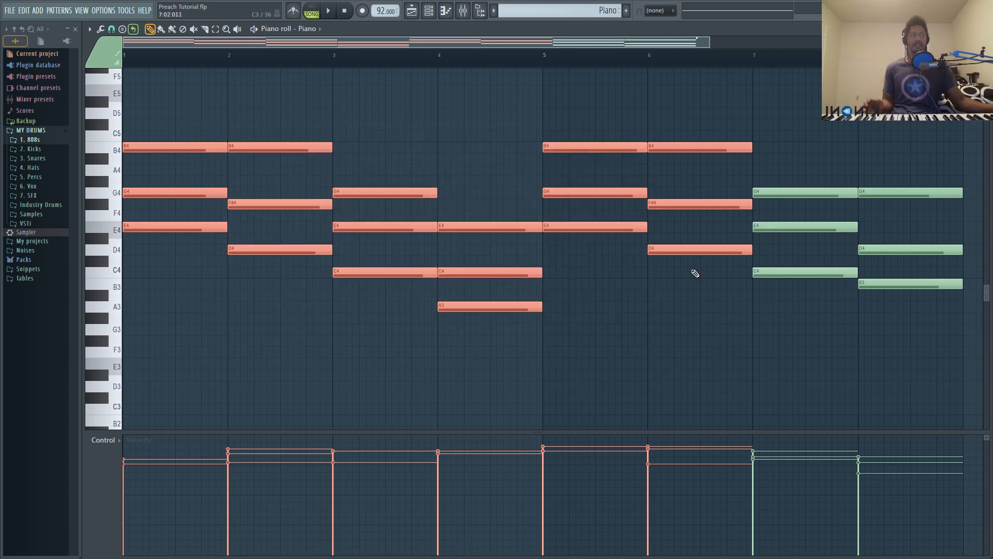
Delete the Piano pattern's chords in bars 1 to 6 and the chorus pattern's chords in bars 7 and 8
{"action": "key", "text": "Delete"}
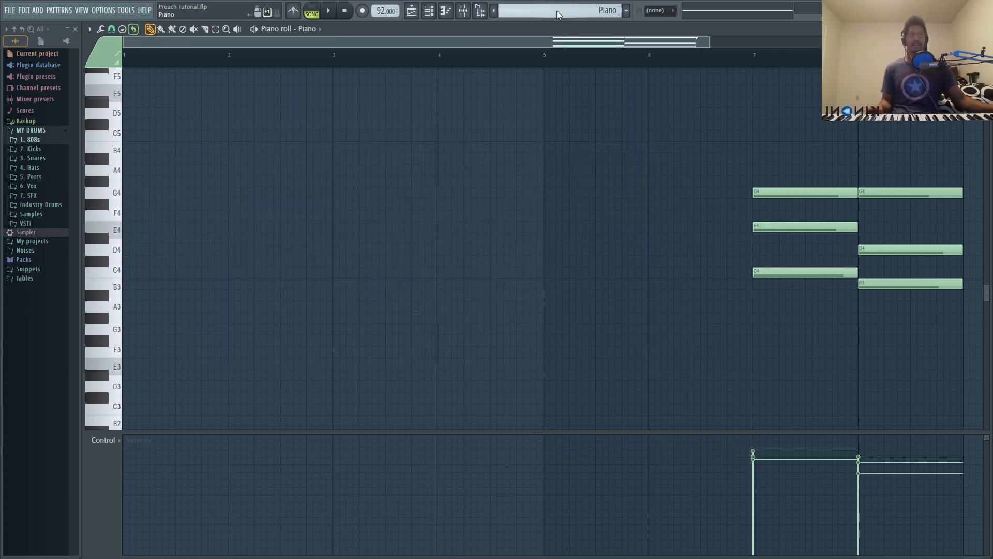
{"action": "scroll", "coordinate": [558, 11], "scroll_direction": "down", "scroll_amount": 1}
{"action": "right_click", "coordinate": [595, 148]}
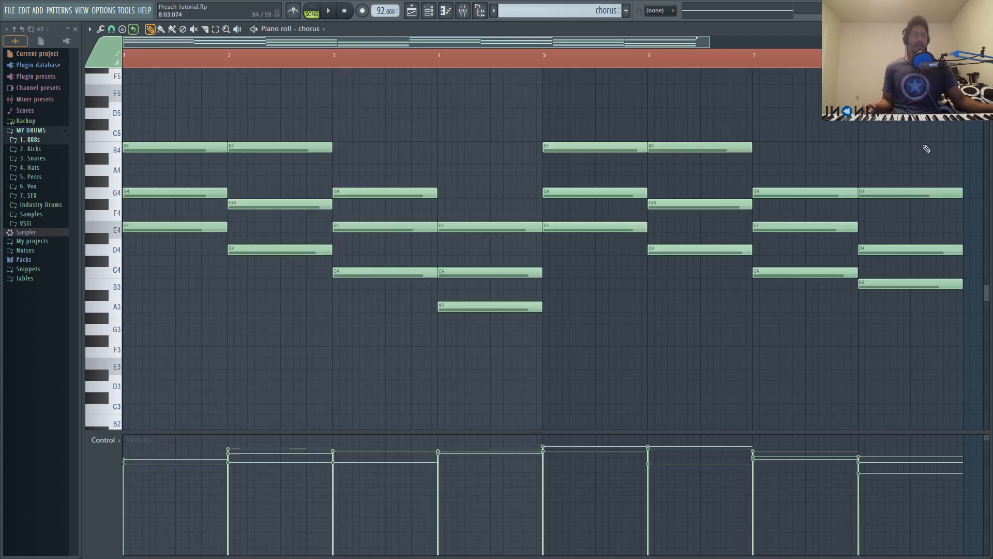
{"action": "left_click_drag", "start_coordinate": [930, 139], "coordinate": [806, 371]}
{"action": "key", "text": "Delete"}
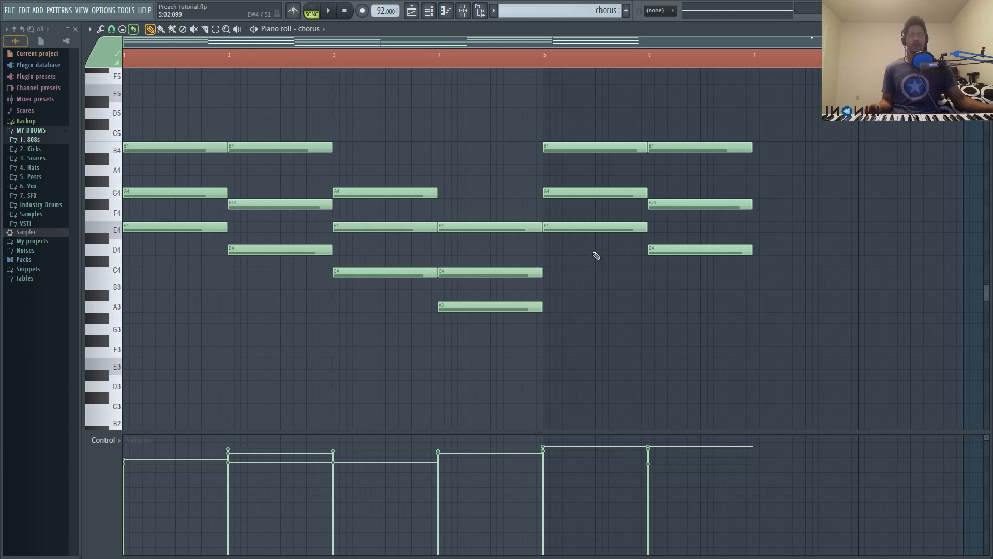
Play the chorus section through with the playlist shown, following the chorus and Piano clips from bar 17, and stop playback
{"action": "key", "text": "space"}
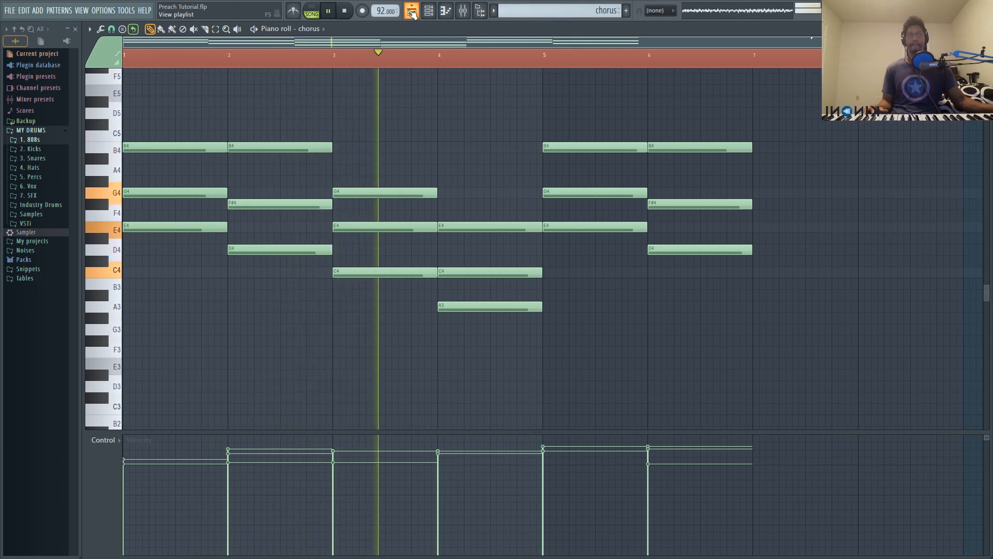
{"action": "key", "text": "F5"}
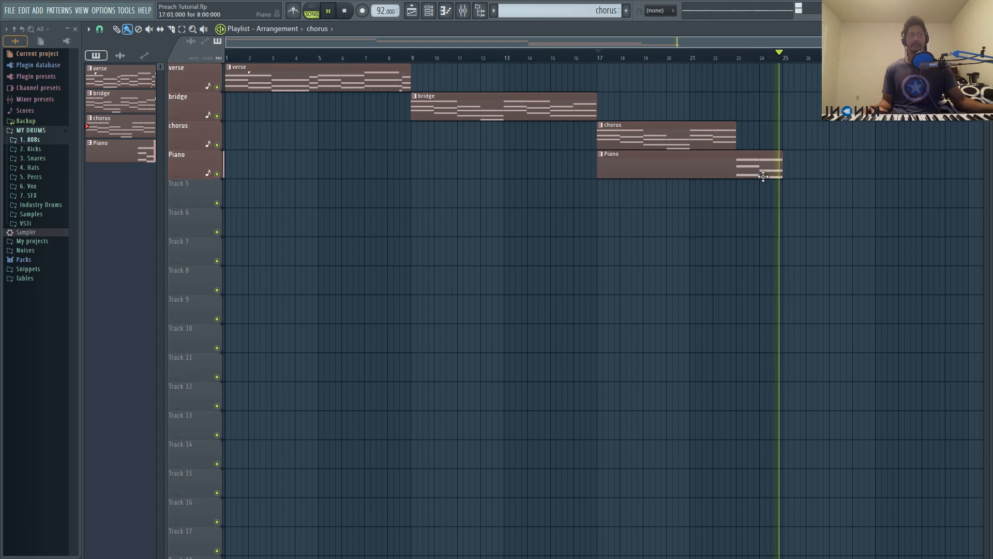
{"action": "key", "text": "space"}
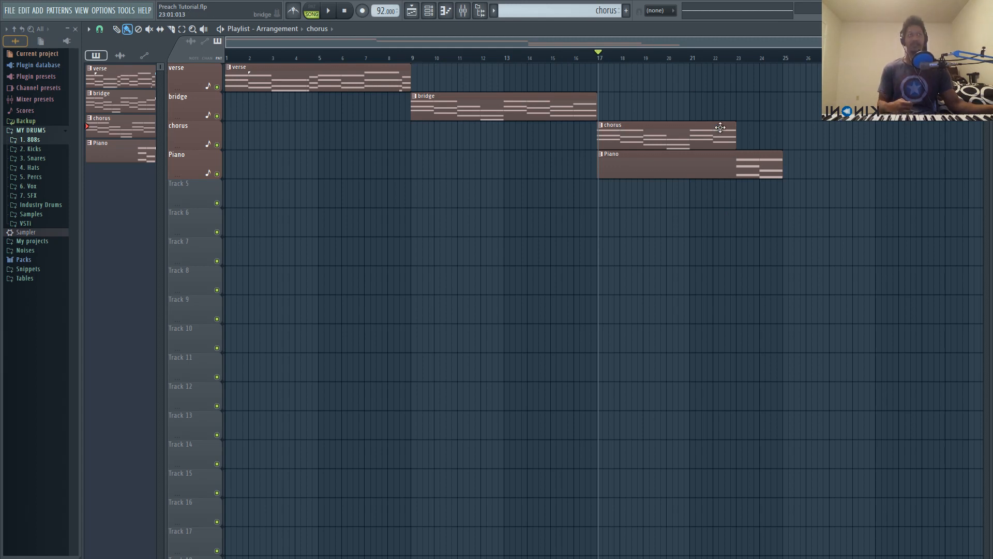
Show the Chior channel's +28 Soft Hybrid Pad preset in Xpand!2 and return to the playlist
{"action": "key", "text": "F6"}
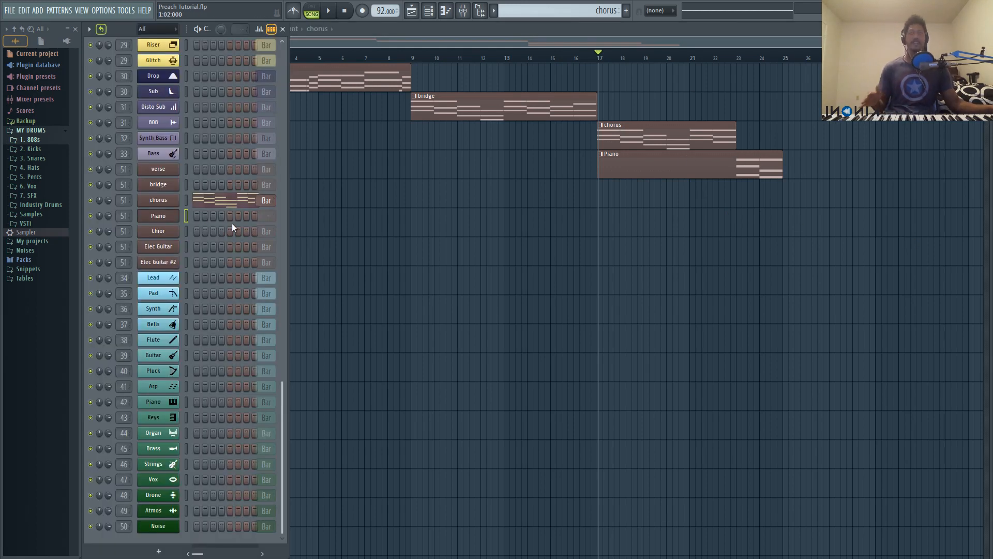
{"action": "left_click", "coordinate": [186, 231]}
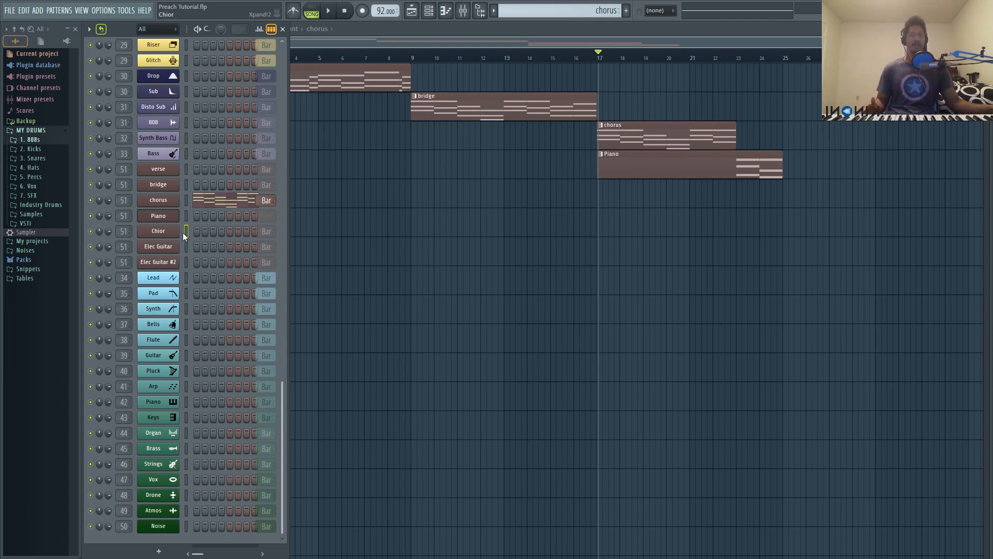
{"action": "left_click", "coordinate": [158, 232]}
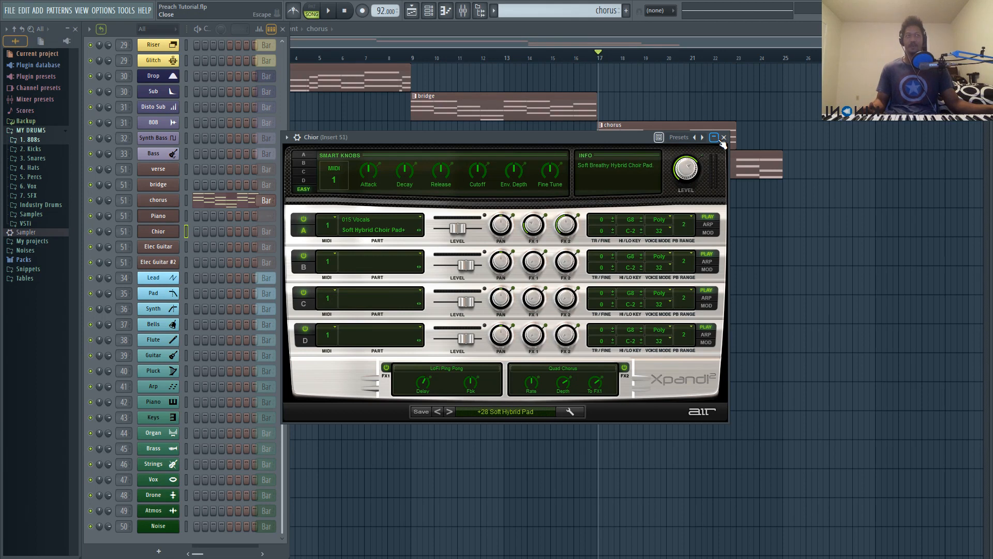
{"action": "left_click", "coordinate": [568, 35]}
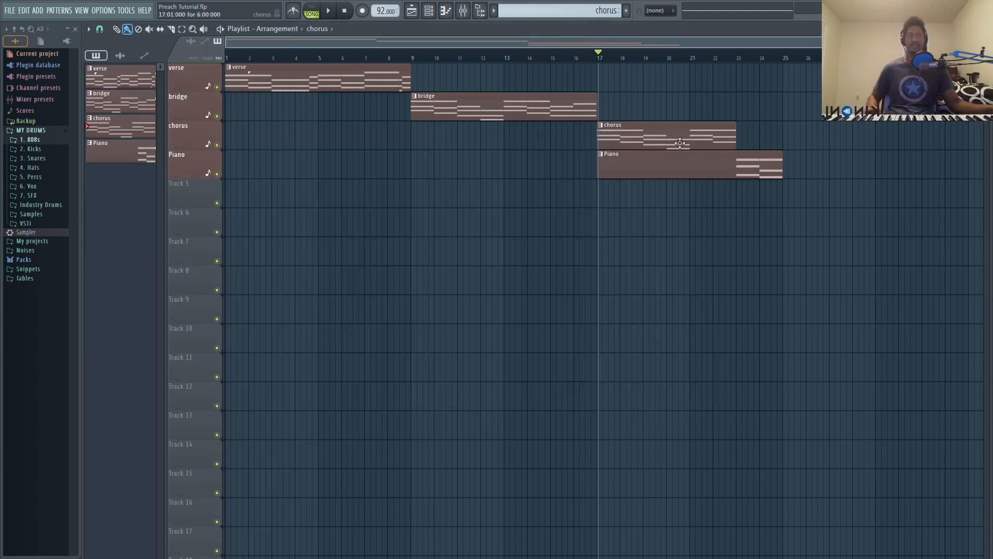
Copy the chorus pattern's chords and paste them into the Chior channel of the new Pattern 5 from bar 1
{"action": "double_click", "coordinate": [644, 141]}
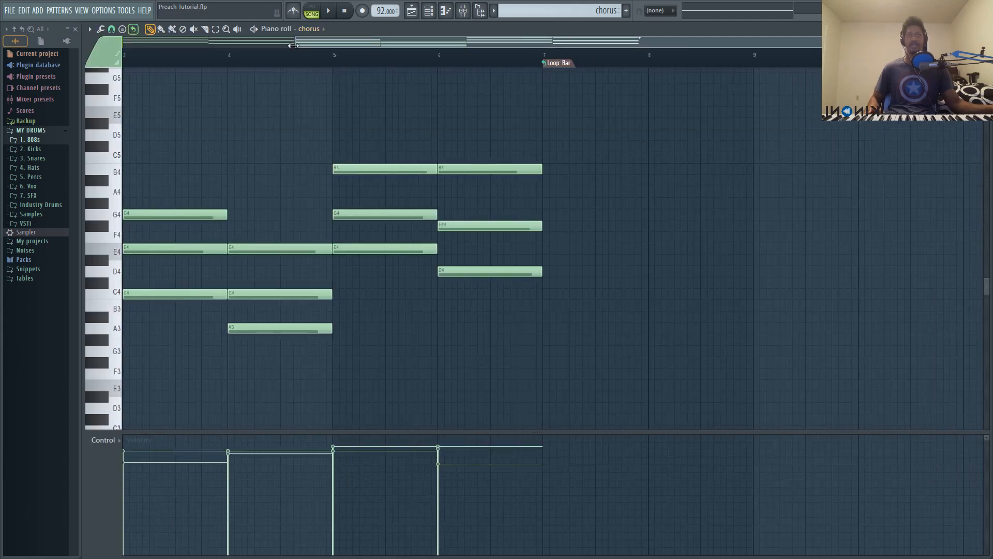
{"action": "left_click_drag", "start_coordinate": [297, 46], "coordinate": [123, 45]}
{"action": "key", "text": "F6"}
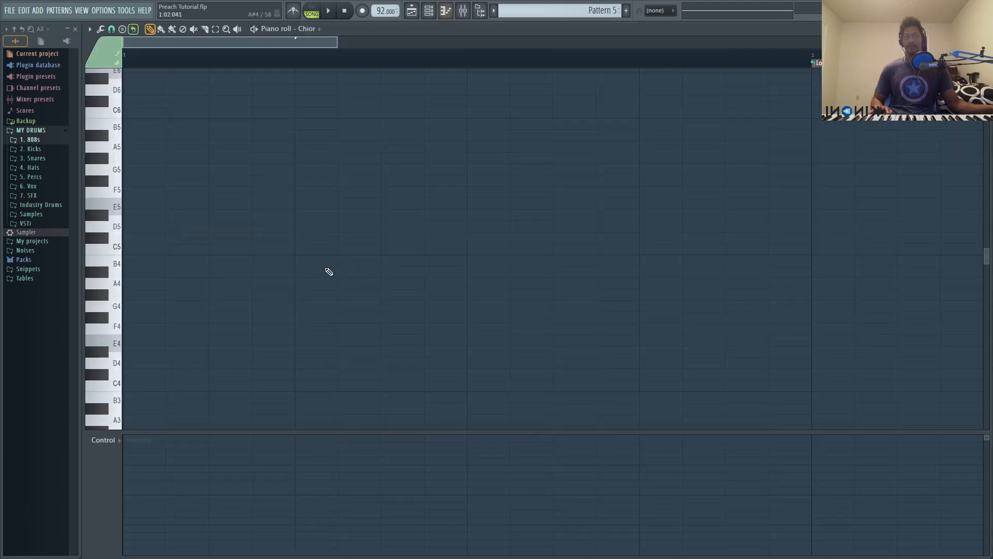
{"action": "key", "text": "ctrl+v"}
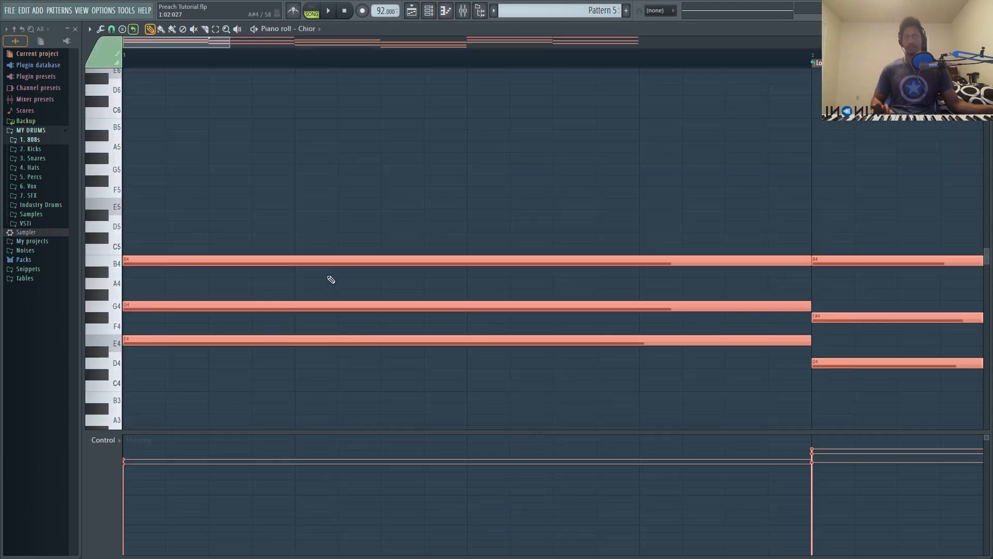
Place Pattern 5 on Track 5 at bar 17, aligned with the chorus clip, and play the section through
{"action": "left_click", "coordinate": [412, 11]}
{"action": "left_click", "coordinate": [609, 202]}
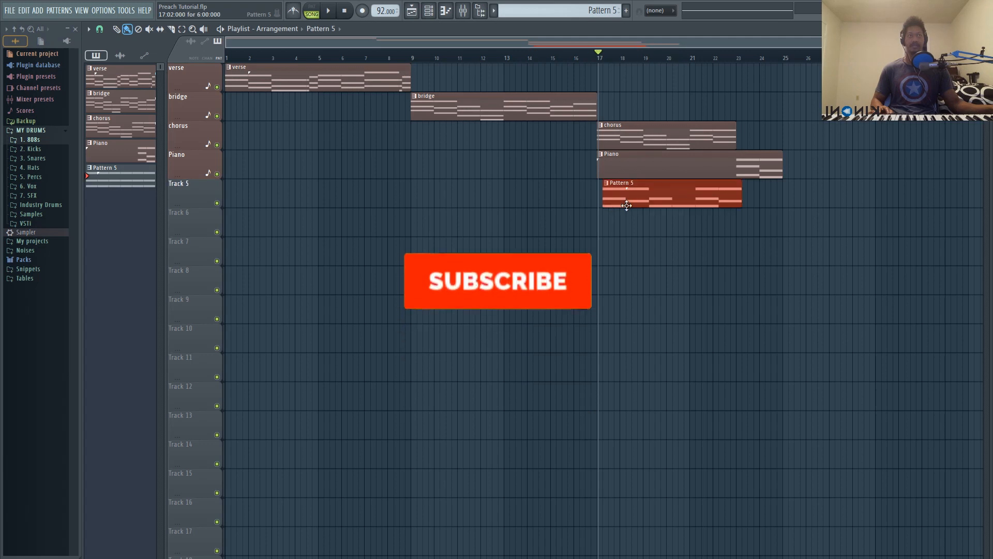
{"action": "left_click_drag", "start_coordinate": [637, 203], "coordinate": [631, 203]}
{"action": "key", "text": "space"}
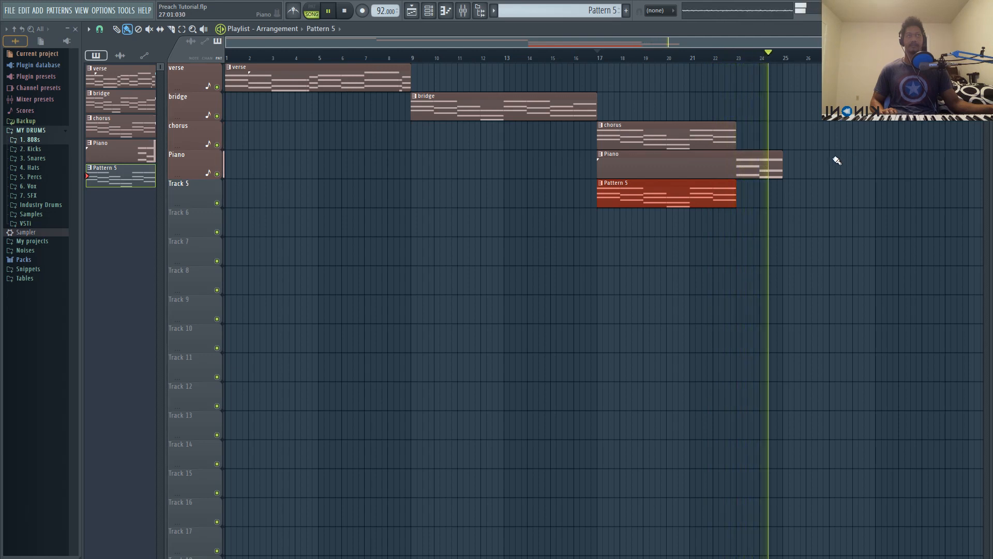
{"action": "left_click", "coordinate": [344, 14]}
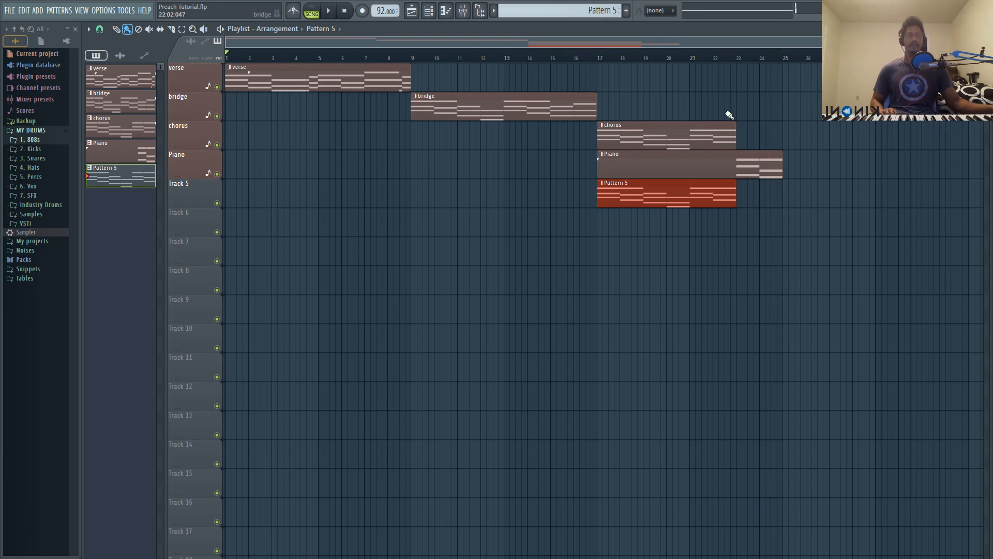
Show the Piano channel's 09 Piano + Soft Pad preset in Xpand!2 and close the plugin window
{"action": "double_click", "coordinate": [763, 176]}
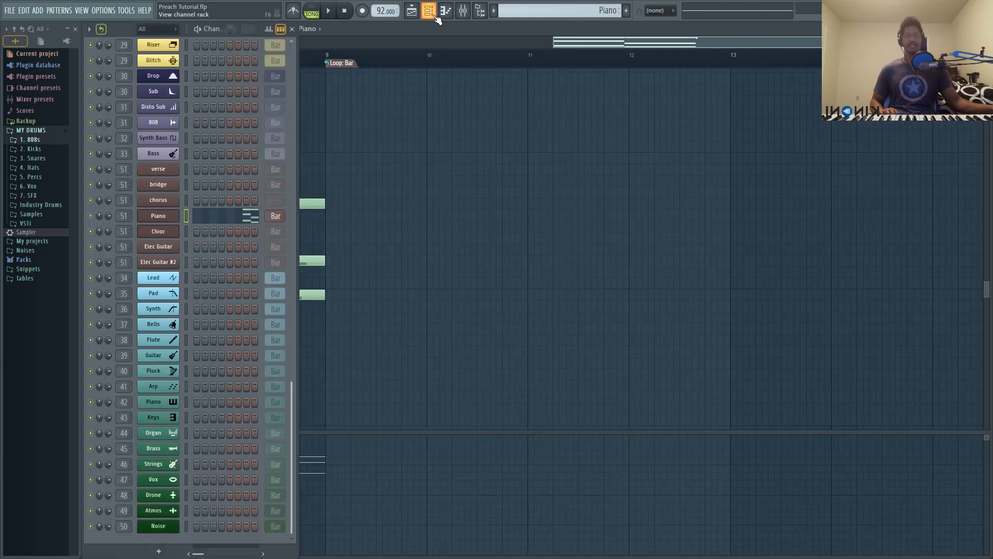
{"action": "left_click", "coordinate": [204, 218]}
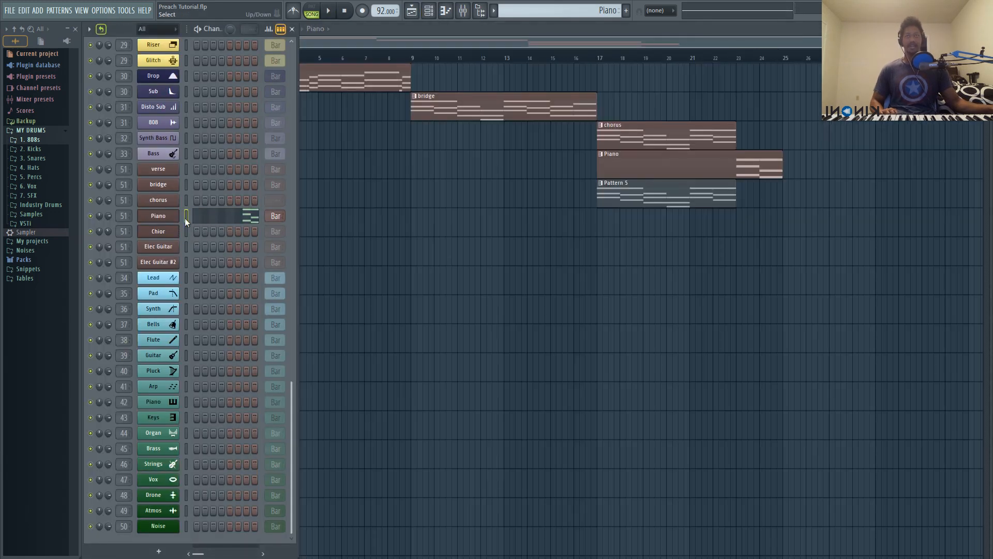
{"action": "left_click", "coordinate": [163, 217]}
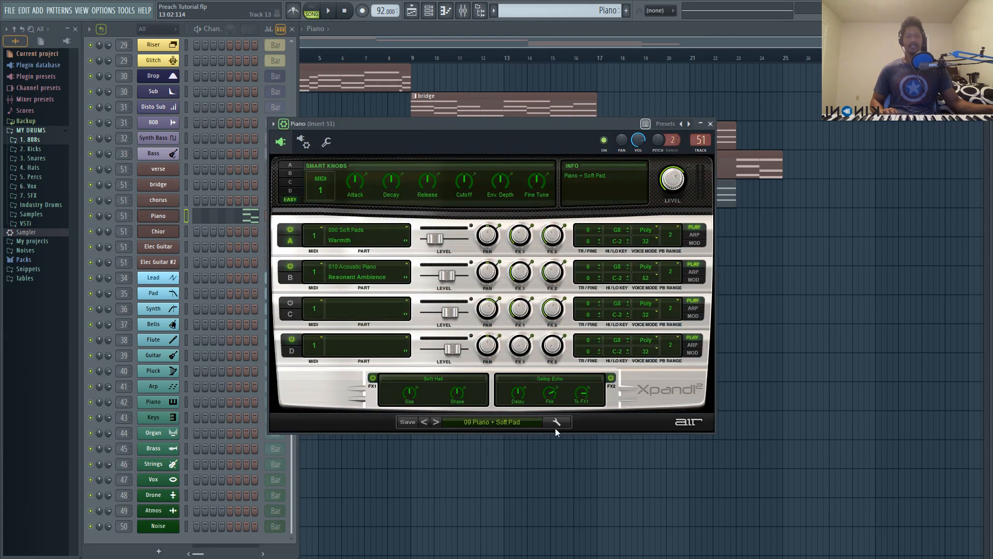
{"action": "left_click", "coordinate": [711, 124]}
{"action": "left_click", "coordinate": [445, 11]}
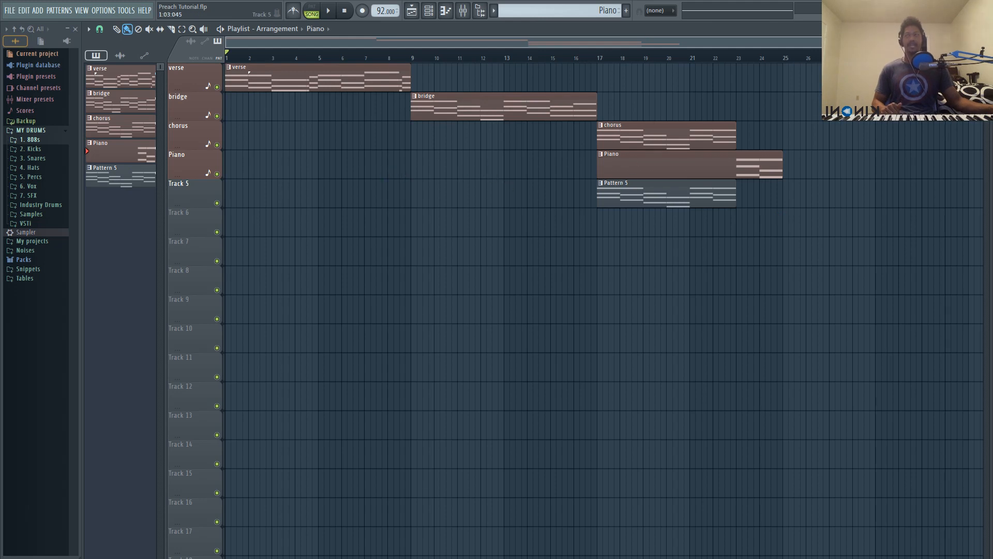
Select the chorus, Piano and Pattern 5 clips starting at bar 17 and copy them to bar 25
{"action": "left_click_drag", "start_coordinate": [825, 93], "coordinate": [637, 265]}
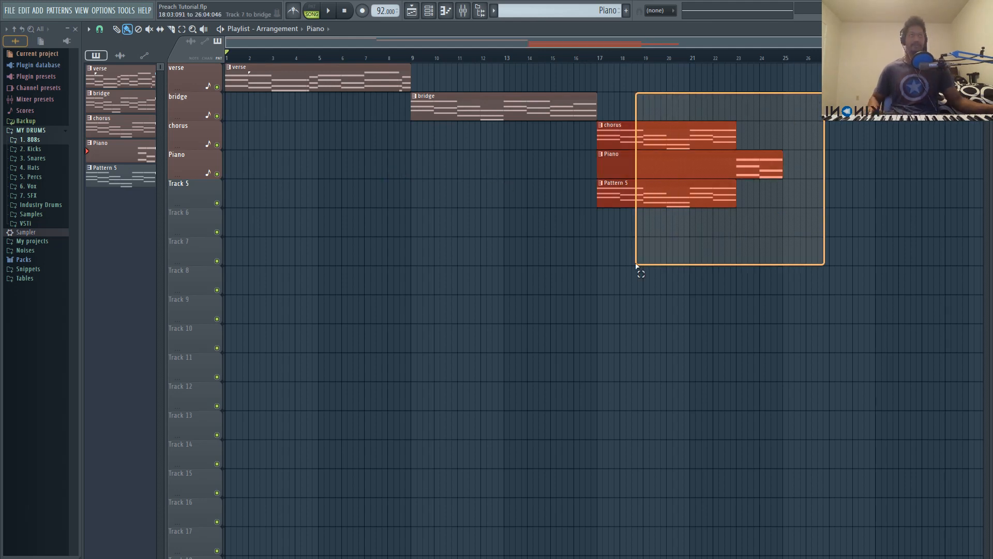
{"action": "left_click_drag", "start_coordinate": [647, 146], "coordinate": [835, 148]}
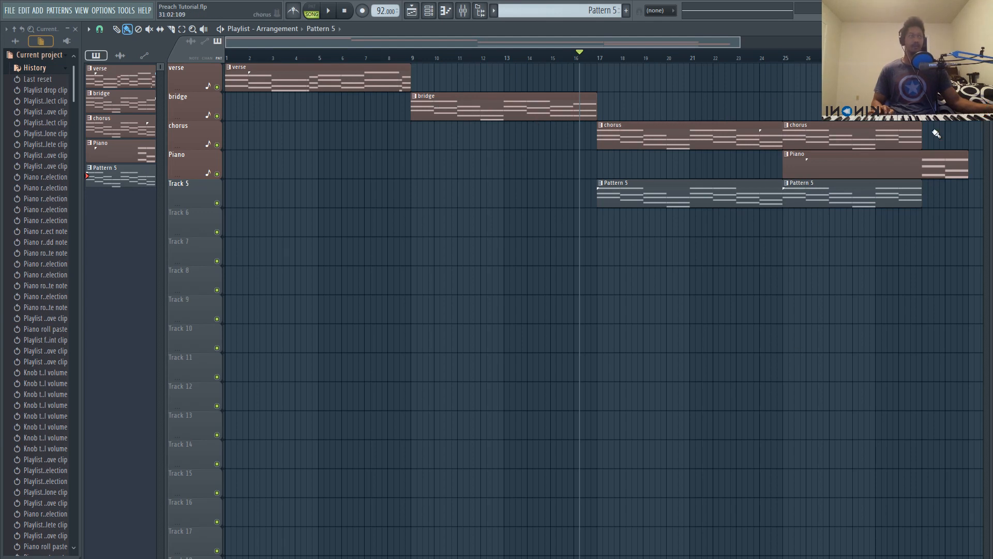
Copy all the Chior chords from Pattern 5 and paste them into the Elec Guitar #2 channel of the new Pattern 6
{"action": "double_click", "coordinate": [640, 204]}
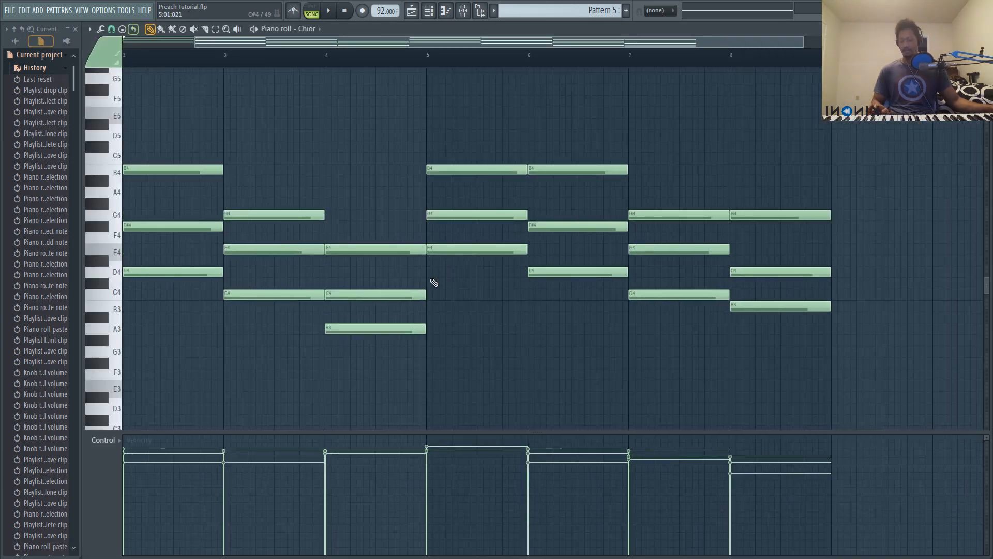
{"action": "key", "text": "ctrl+a"}
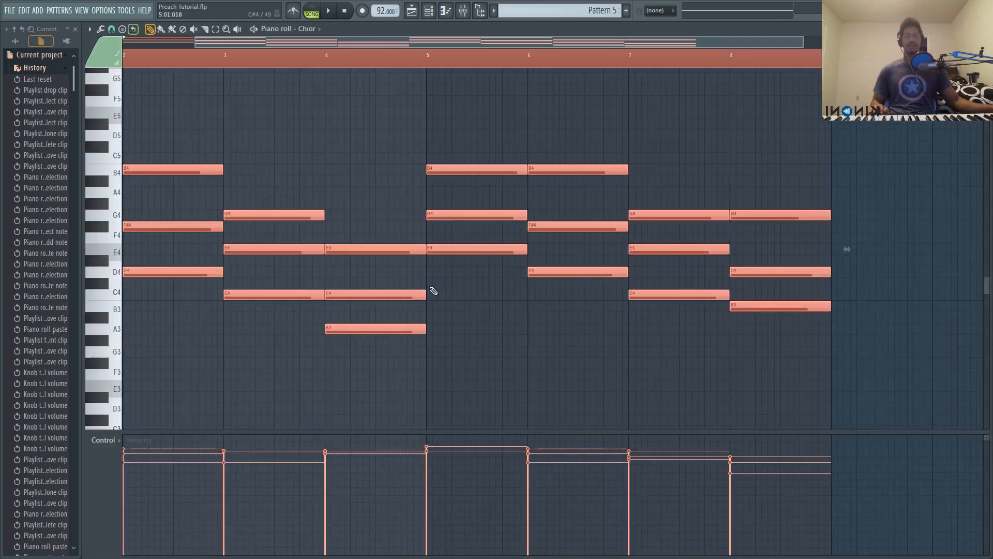
{"action": "left_click", "coordinate": [429, 11]}
{"action": "left_click", "coordinate": [412, 11]}
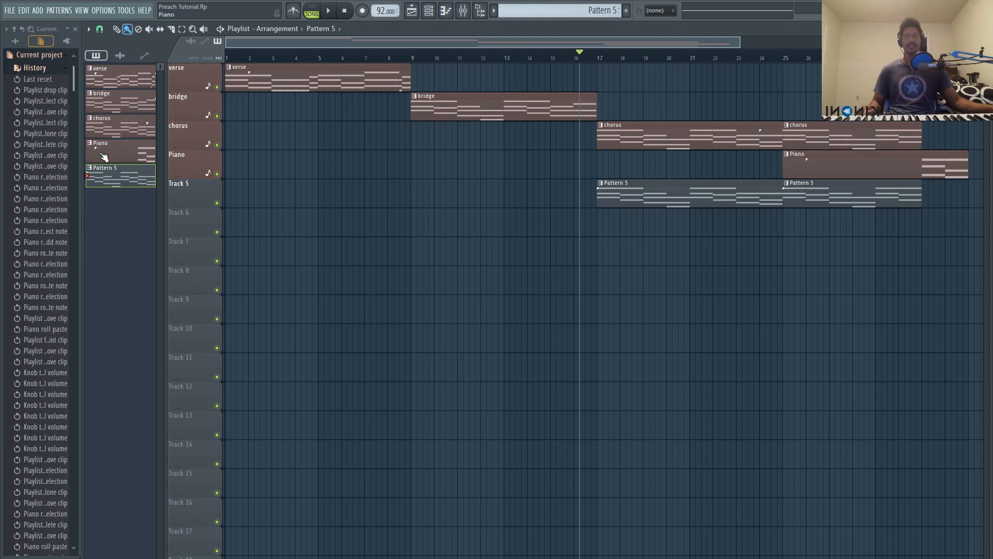
{"action": "key", "text": "F6"}
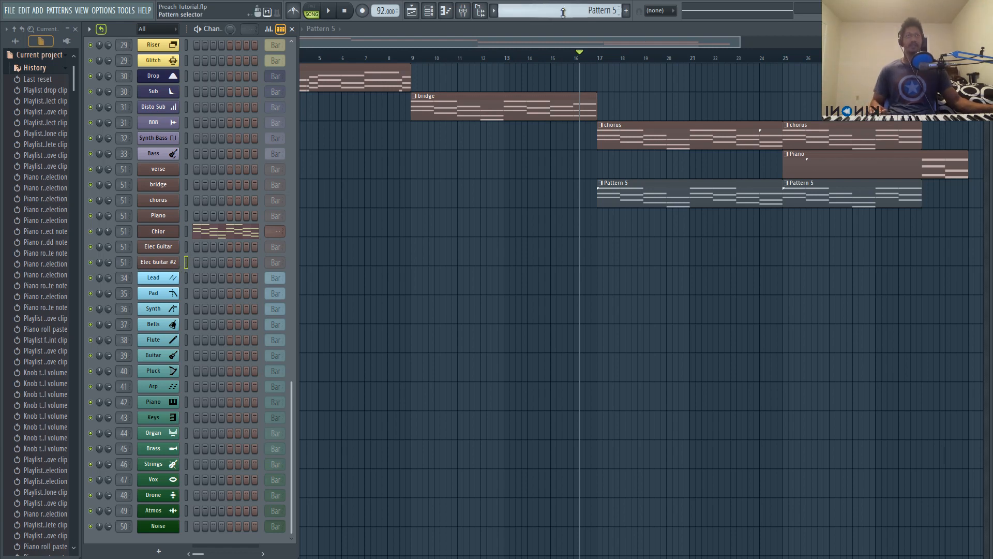
{"action": "scroll", "coordinate": [563, 12], "scroll_direction": "down", "scroll_amount": 1}
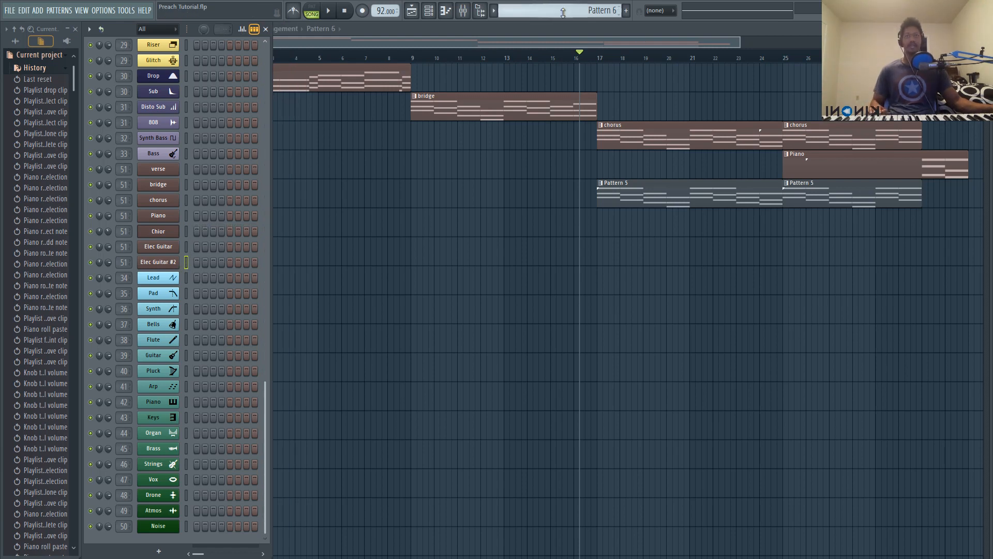
{"action": "right_click", "coordinate": [171, 262]}
{"action": "left_click", "coordinate": [200, 259]}
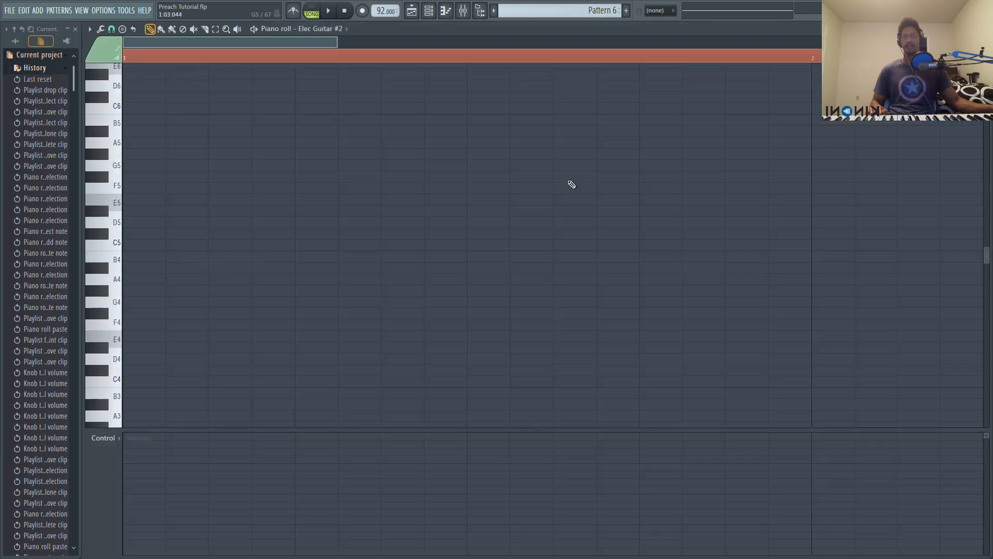
{"action": "key", "text": "ctrl+v"}
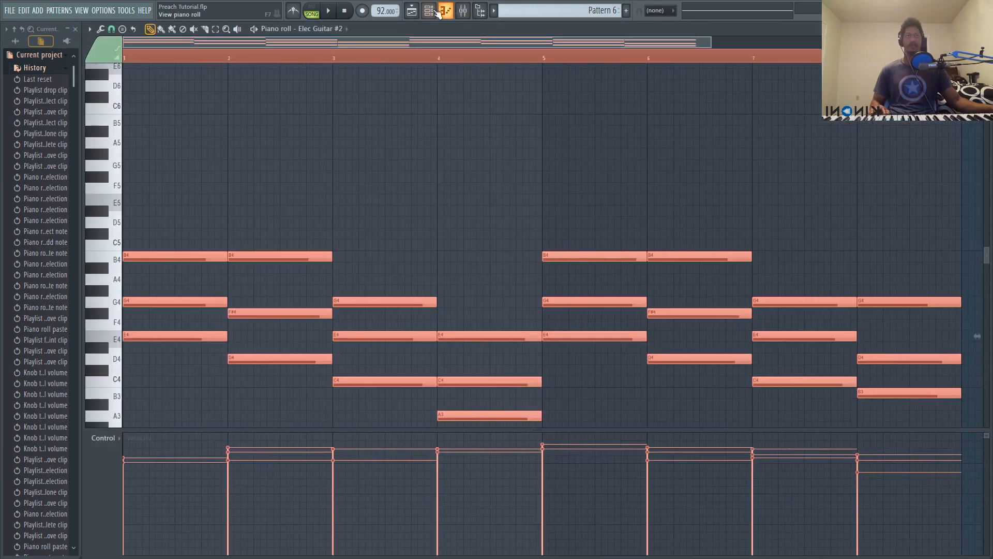
Show Elec Guitar #2's +38 Distorted Guitar preset in Xpand!2 and locate its Guitars category in the preset list
{"action": "left_click", "coordinate": [439, 11]}
{"action": "left_click", "coordinate": [157, 261]}
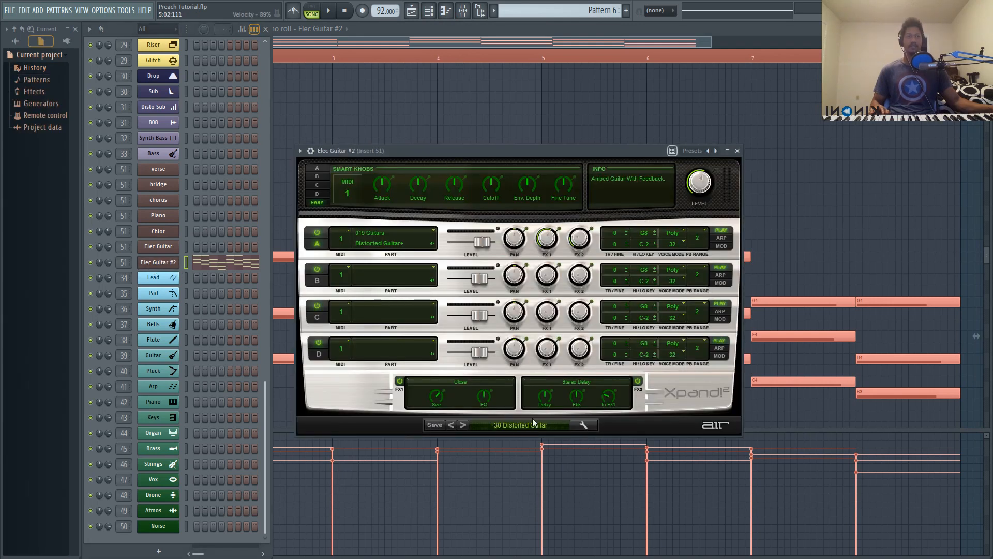
{"action": "left_click", "coordinate": [479, 424]}
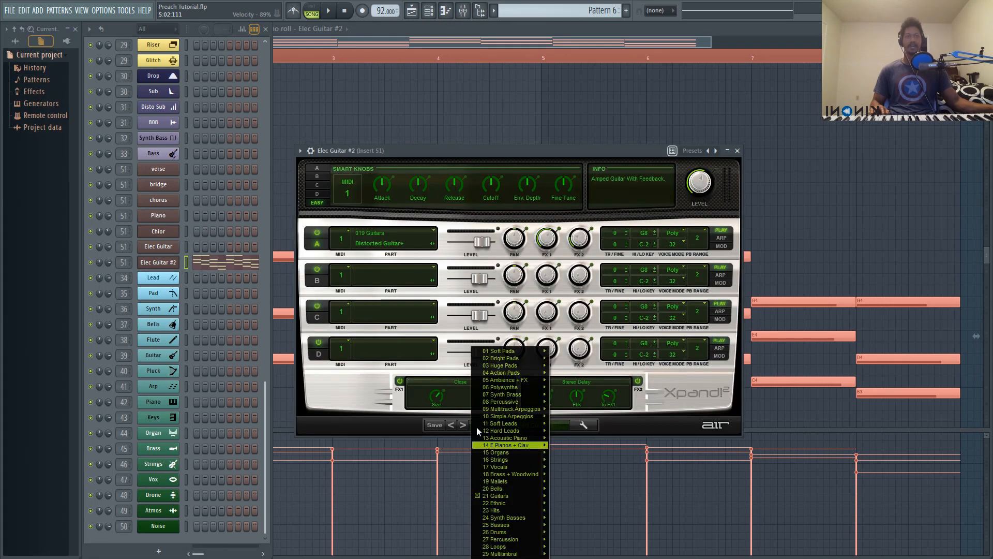
{"action": "mouse_move", "coordinate": [508, 501]}
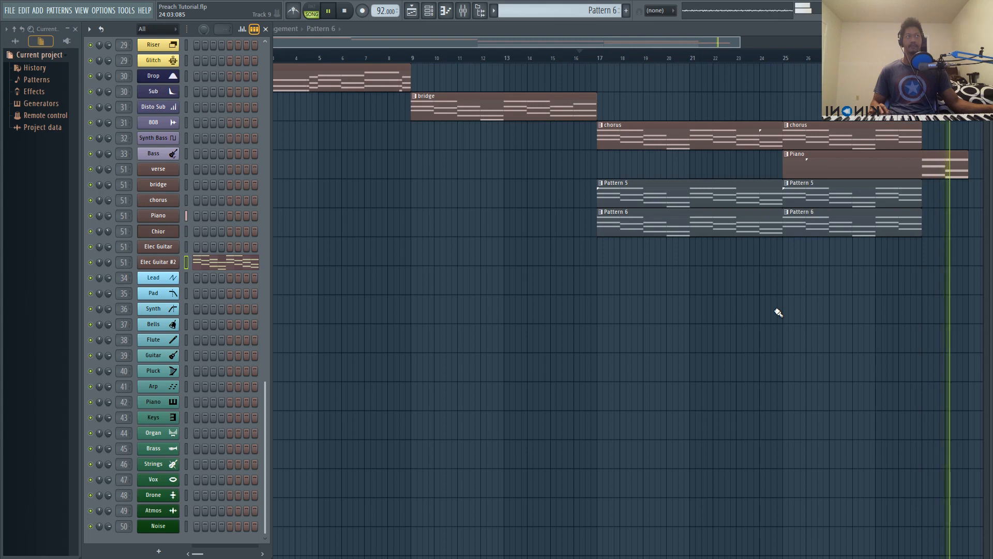
Stop playback and show the Elec Guitar channel's +36 Distorted Lead preset in Xpand!2
{"action": "key", "text": "space"}
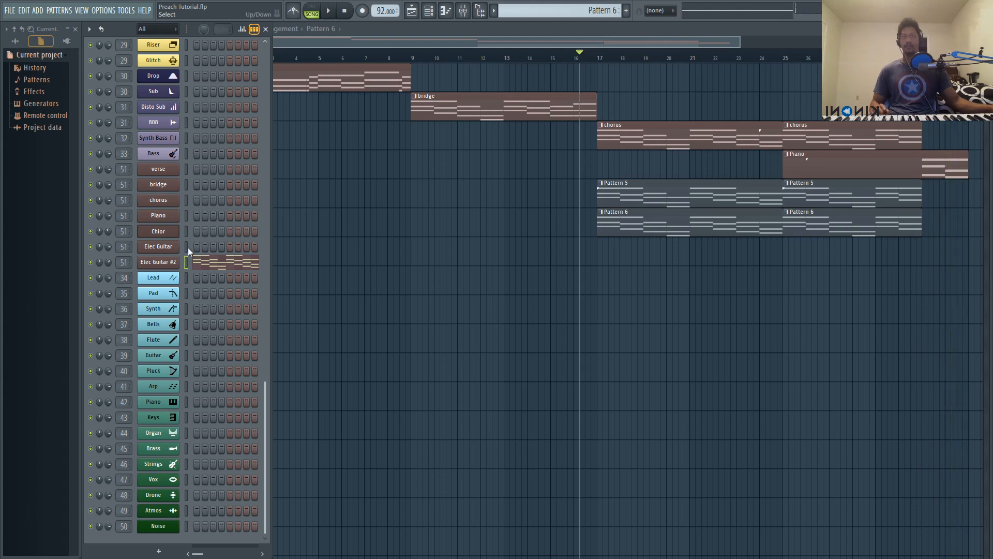
{"action": "left_click", "coordinate": [188, 246]}
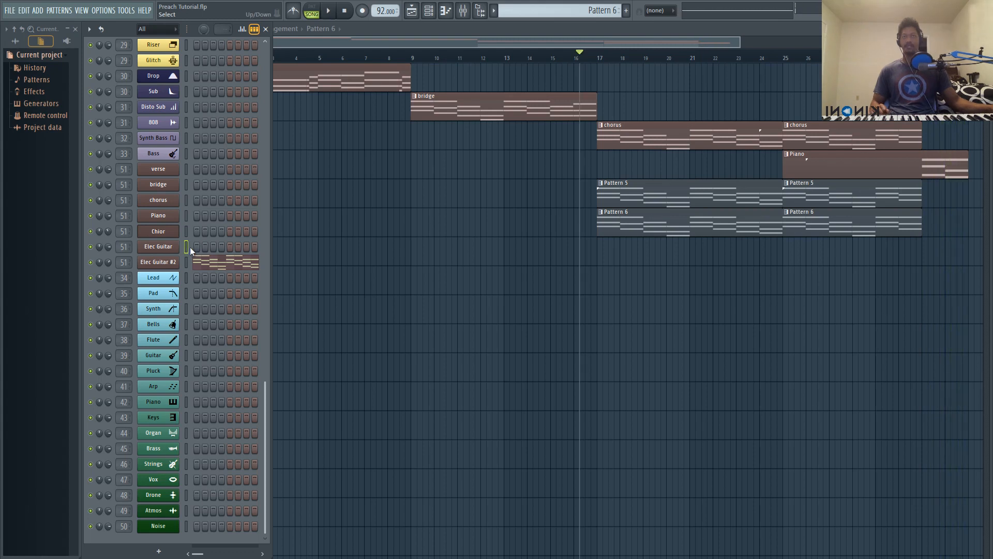
{"action": "left_click", "coordinate": [152, 250]}
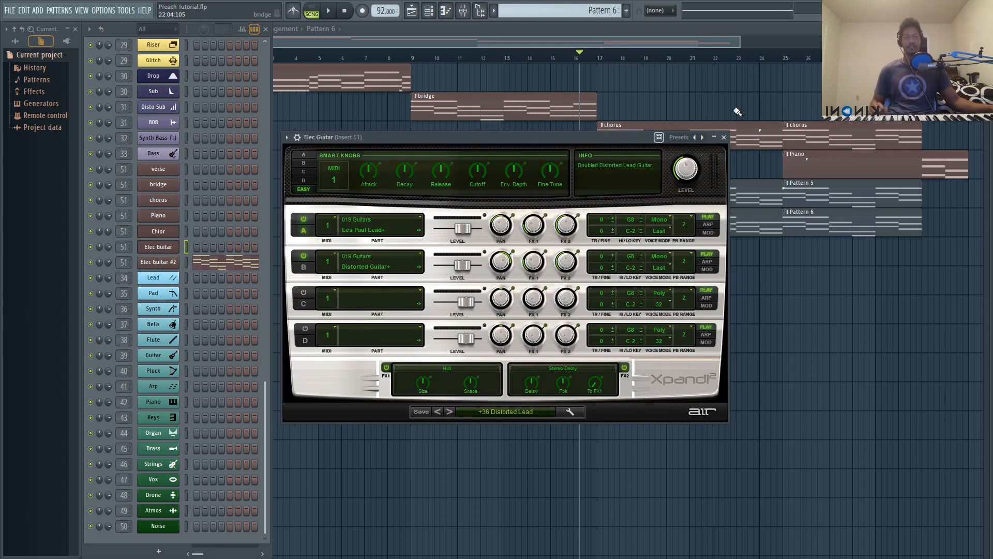
Copy the top note of every chord in Pattern 6's Elec Guitar #2 part into the Elec Guitar channel of a new Pattern 7
{"action": "left_click", "coordinate": [723, 138]}
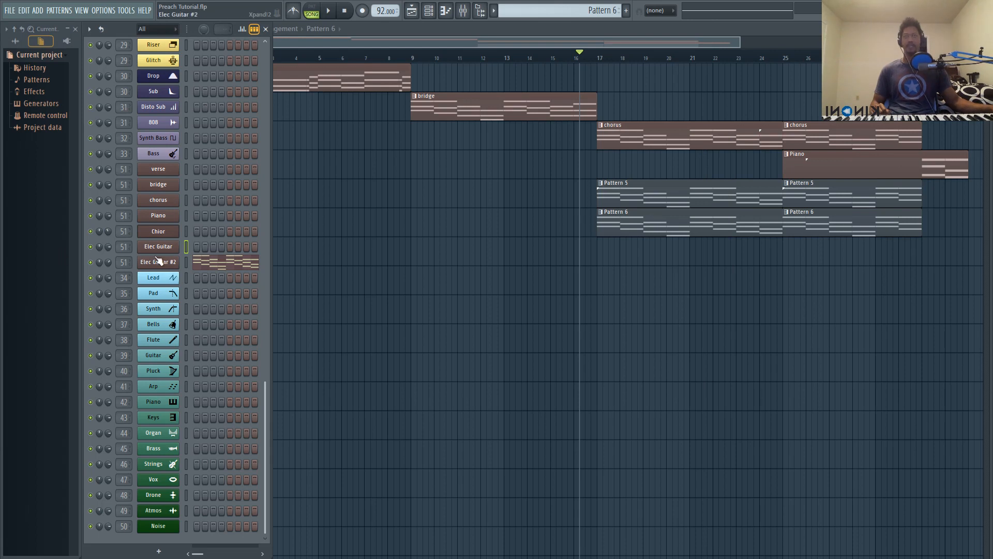
{"action": "left_click", "coordinate": [628, 235]}
{"action": "double_click", "coordinate": [628, 234]}
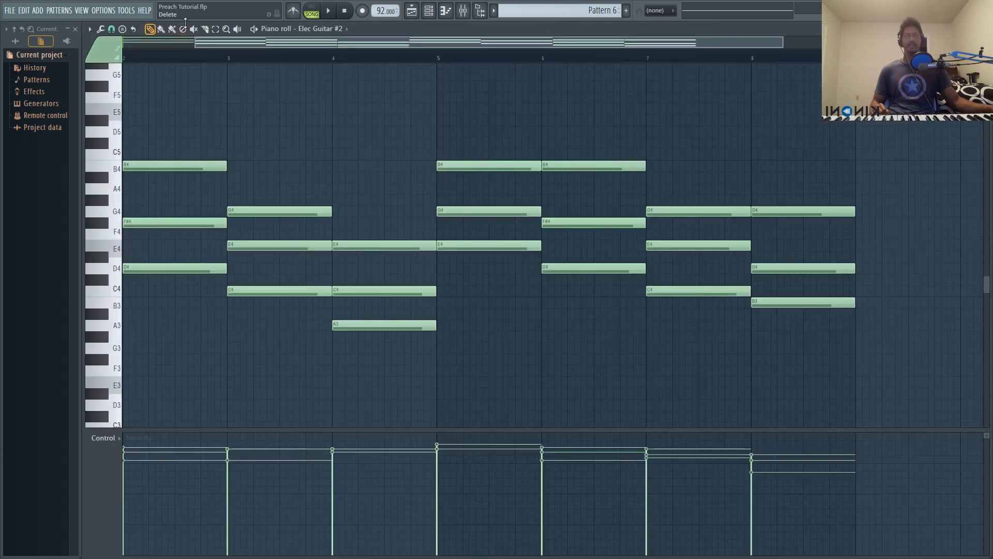
{"action": "left_click_drag", "start_coordinate": [192, 42], "coordinate": [123, 43]}
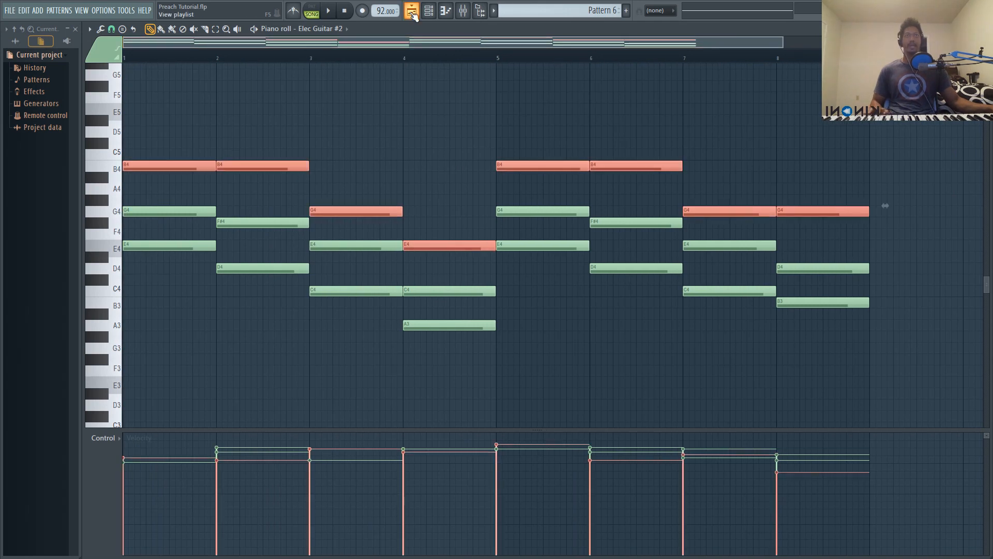
{"action": "left_click", "coordinate": [411, 11]}
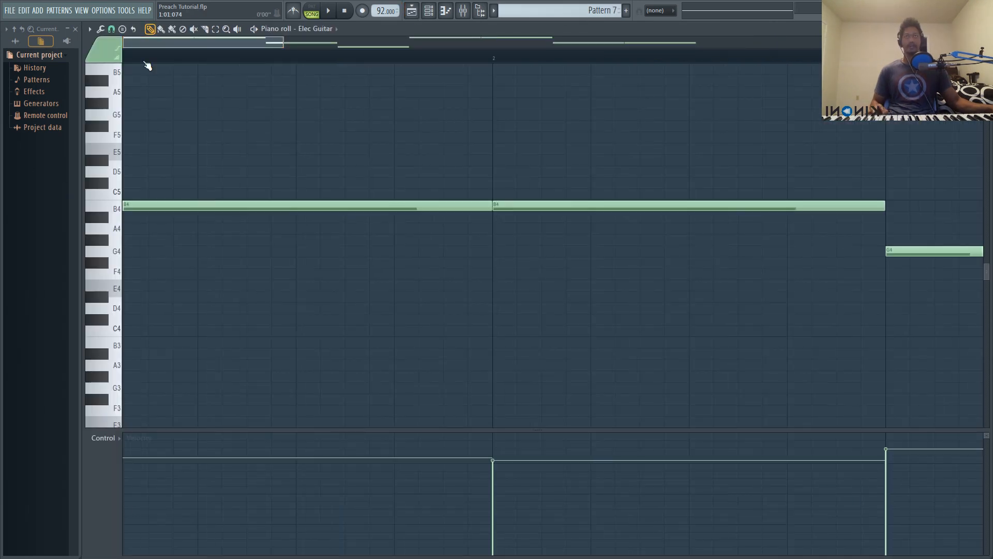
Raise all the Elec Guitar notes in Pattern 7 by one octave, stop playback and return to the playlist
{"action": "left_click_drag", "start_coordinate": [290, 43], "coordinate": [724, 42]}
{"action": "key", "text": "ctrl+a"}
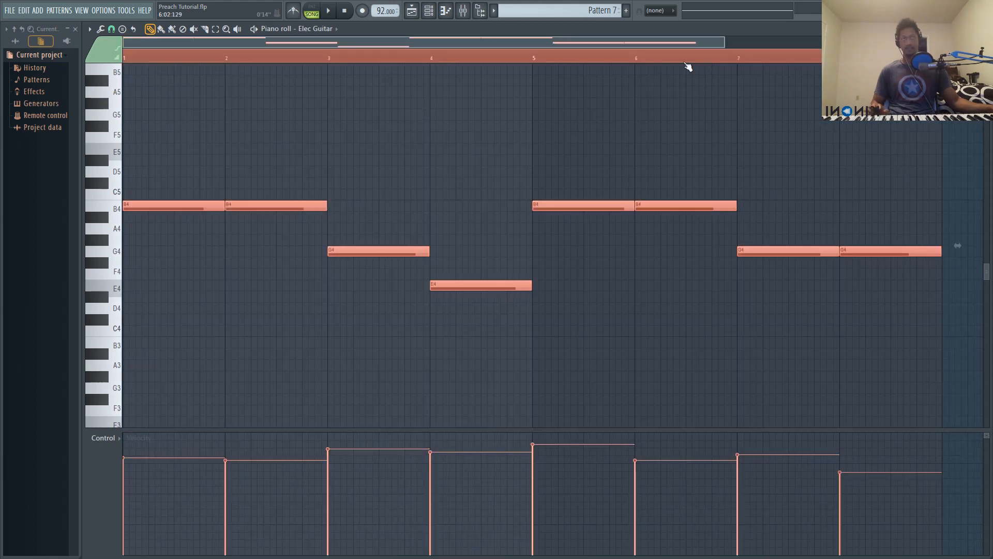
{"action": "key", "text": "ctrl+Up"}
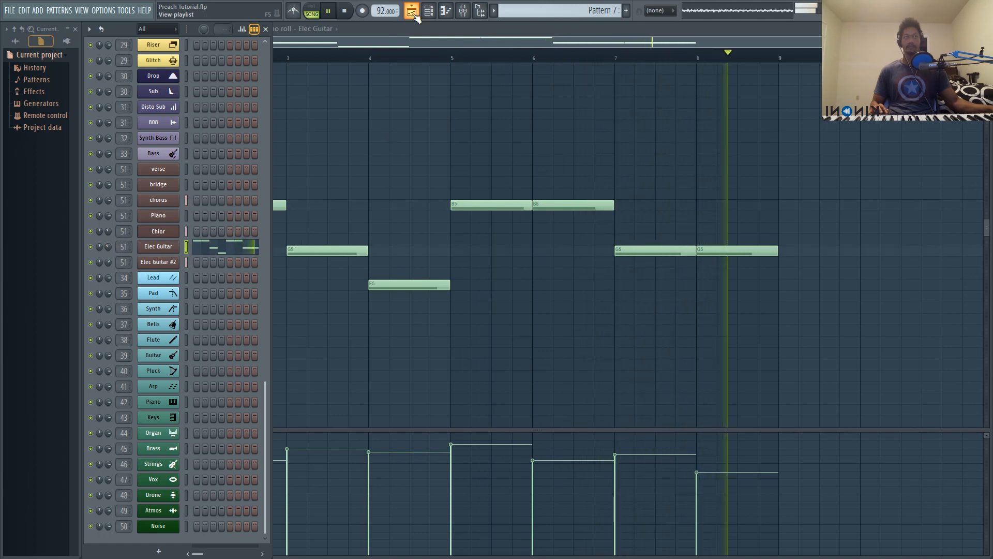
{"action": "key", "text": "space"}
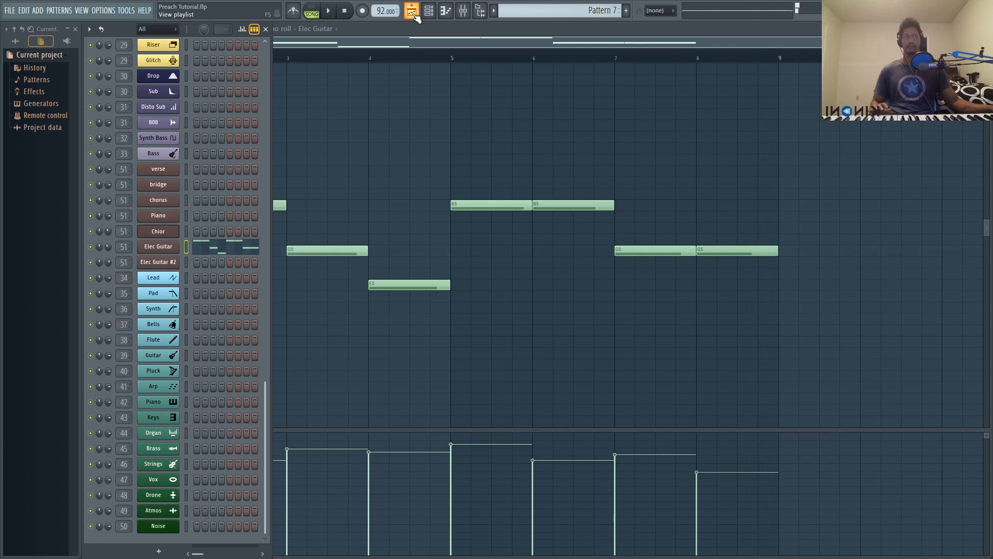
{"action": "left_click", "coordinate": [411, 12]}
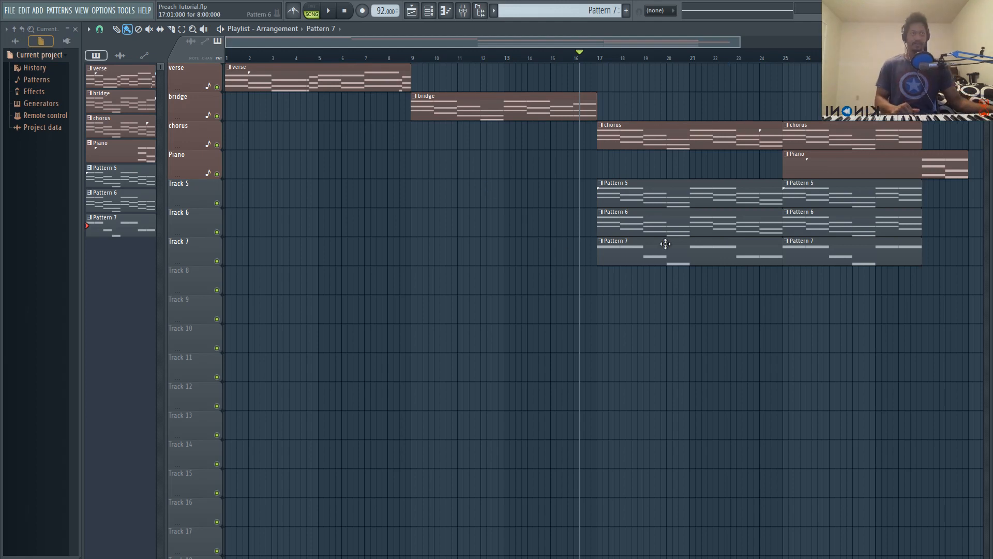
Review the verse, bridge and chorus arrangement in the playlist, moving the song position to bar 3 and to bar 13
{"action": "left_click_drag", "start_coordinate": [740, 40], "coordinate": [760, 41]}
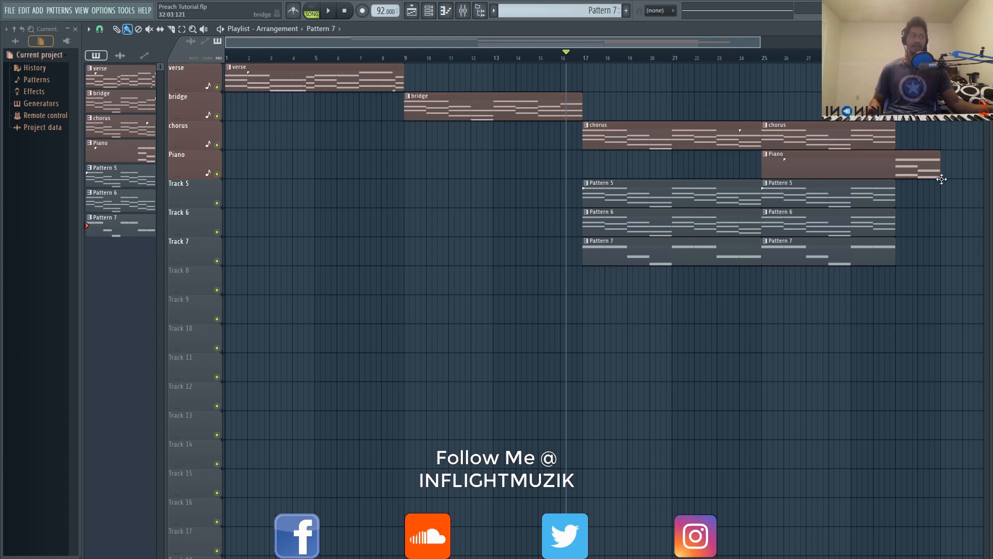
{"action": "left_click_drag", "start_coordinate": [760, 41], "coordinate": [745, 40]}
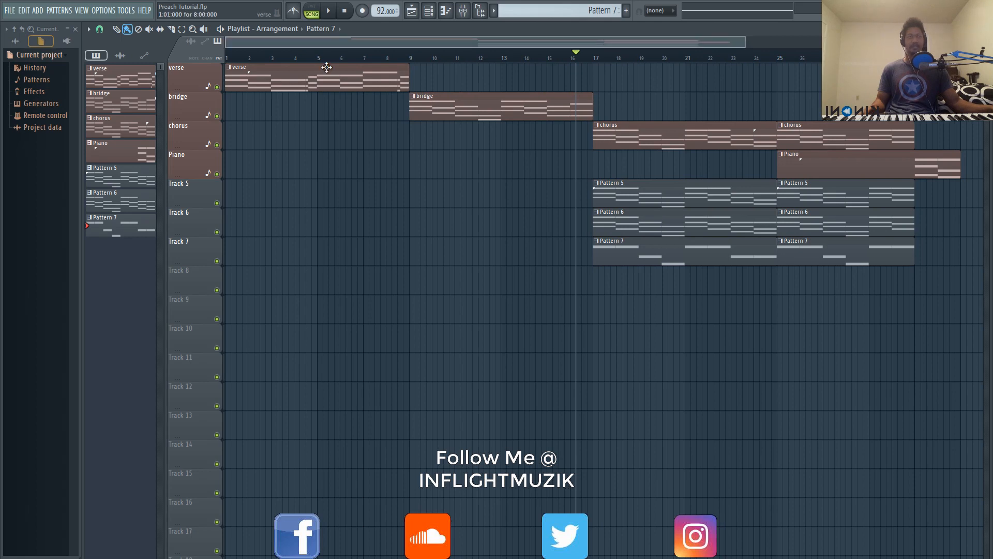
{"action": "left_click", "coordinate": [273, 57]}
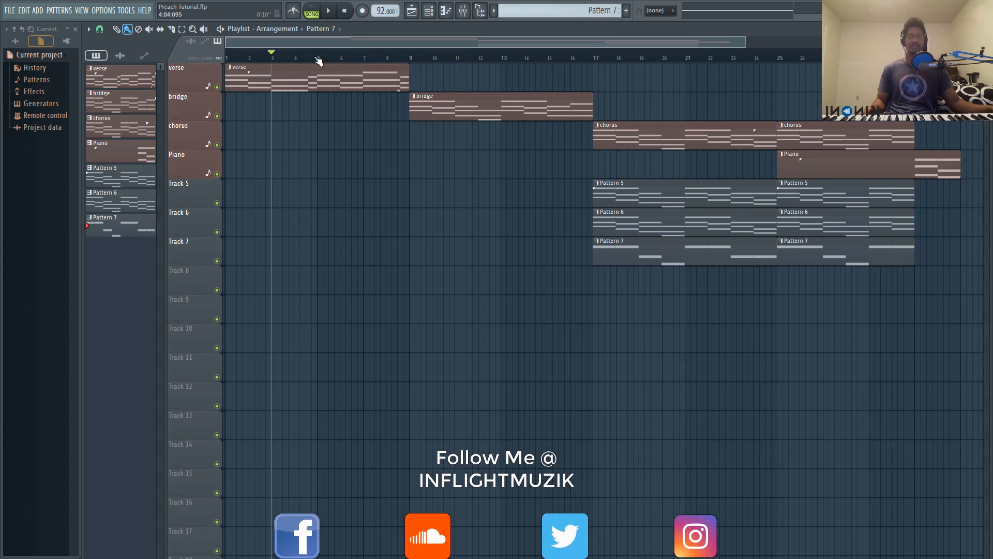
{"action": "left_click", "coordinate": [506, 59]}
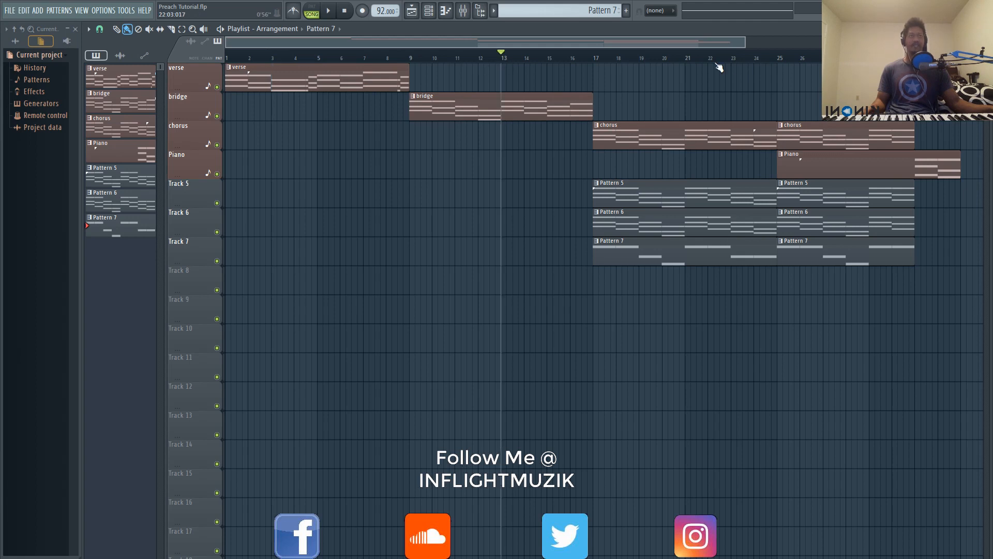